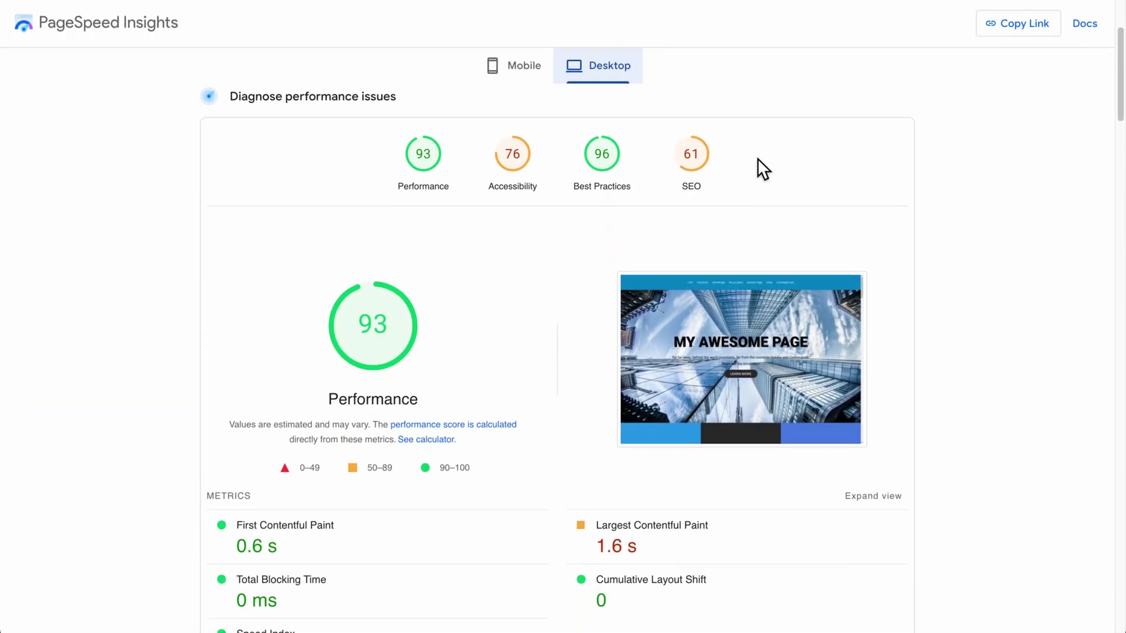
- Scroll through the speed articles to page 6 of Google's Mobile Site Speed Playbook PDF
{"action": "scroll", "coordinate": [758, 169], "scroll_direction": "down", "scroll_amount": 4}
{"action": "scroll", "coordinate": [758, 159], "scroll_direction": "down", "scroll_amount": 2}
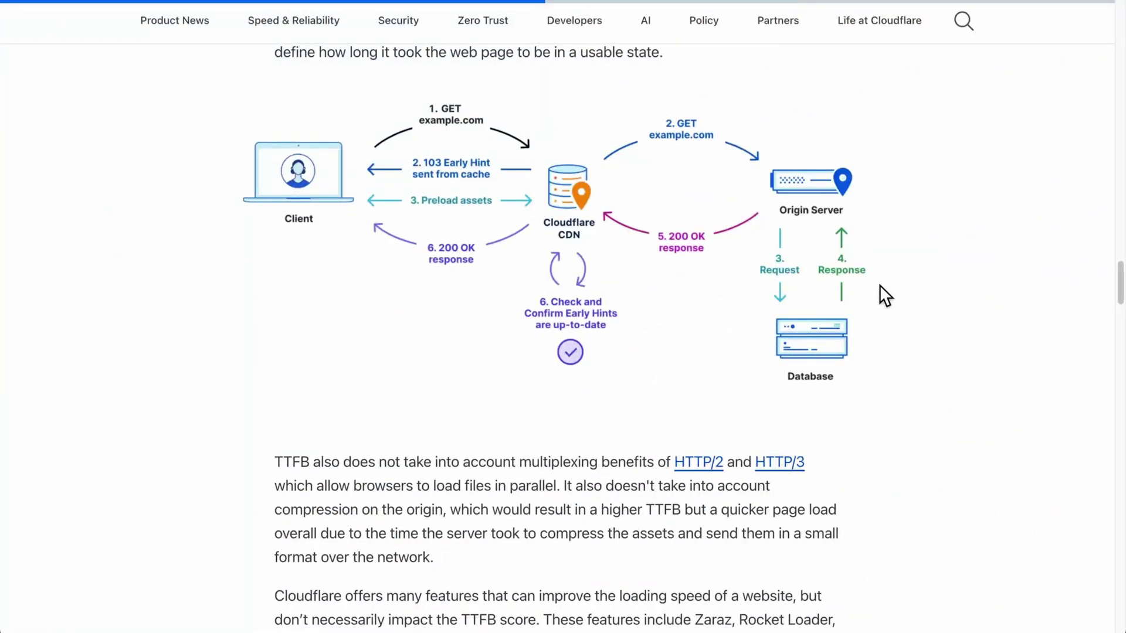
{"action": "scroll", "coordinate": [997, 298], "scroll_direction": "down", "scroll_amount": 13}
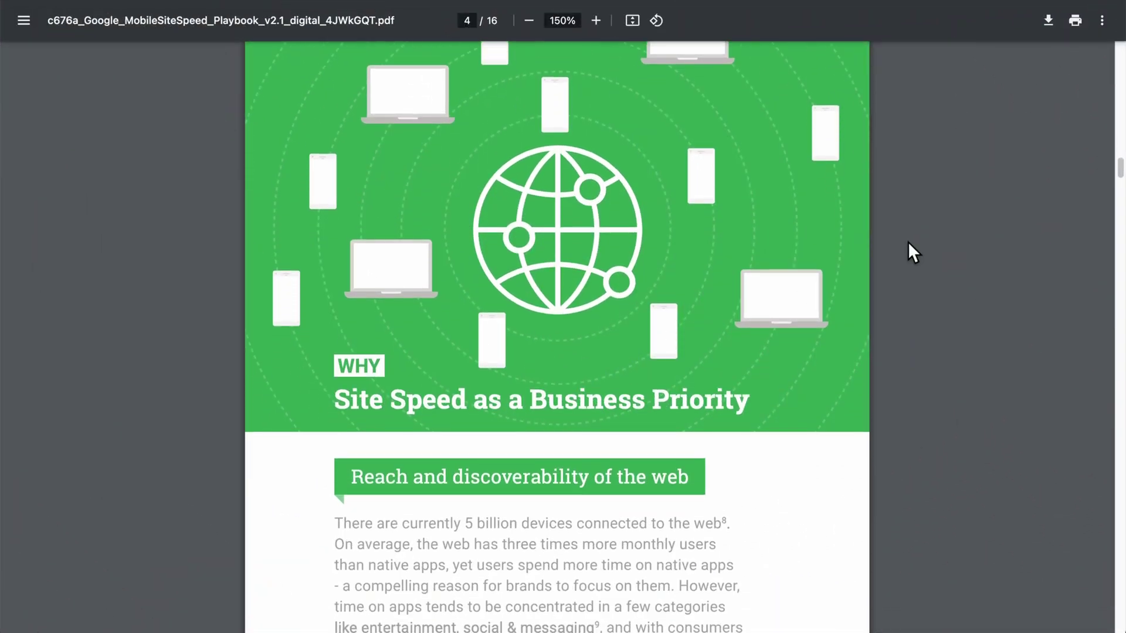
{"action": "scroll", "coordinate": [908, 241], "scroll_direction": "down", "scroll_amount": 8}
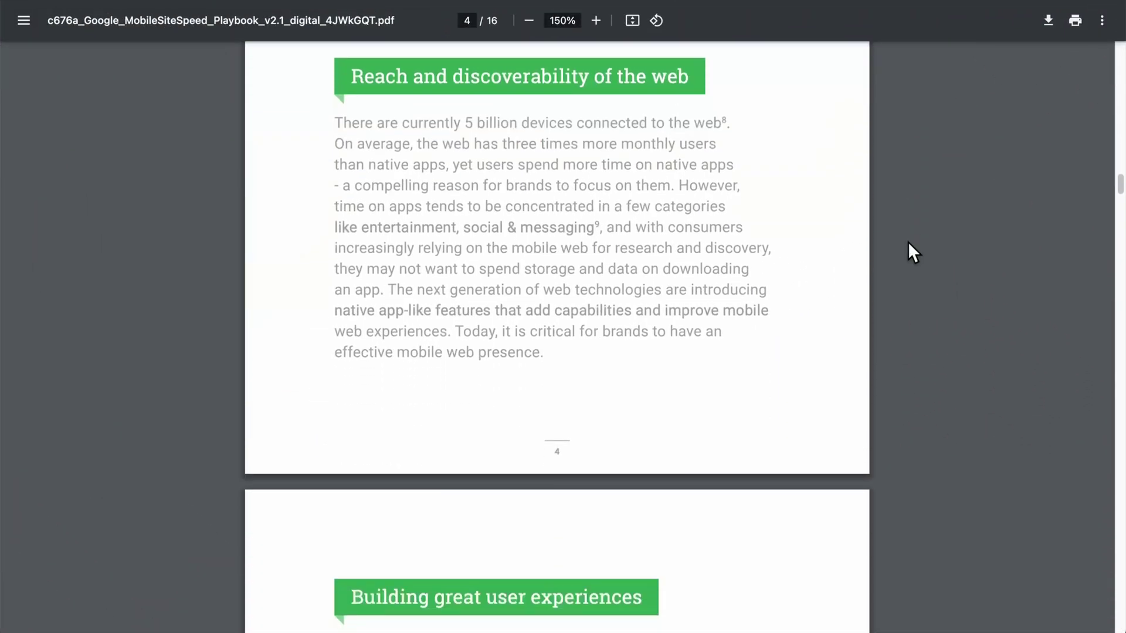
{"action": "scroll", "coordinate": [908, 241], "scroll_direction": "down", "scroll_amount": 10}
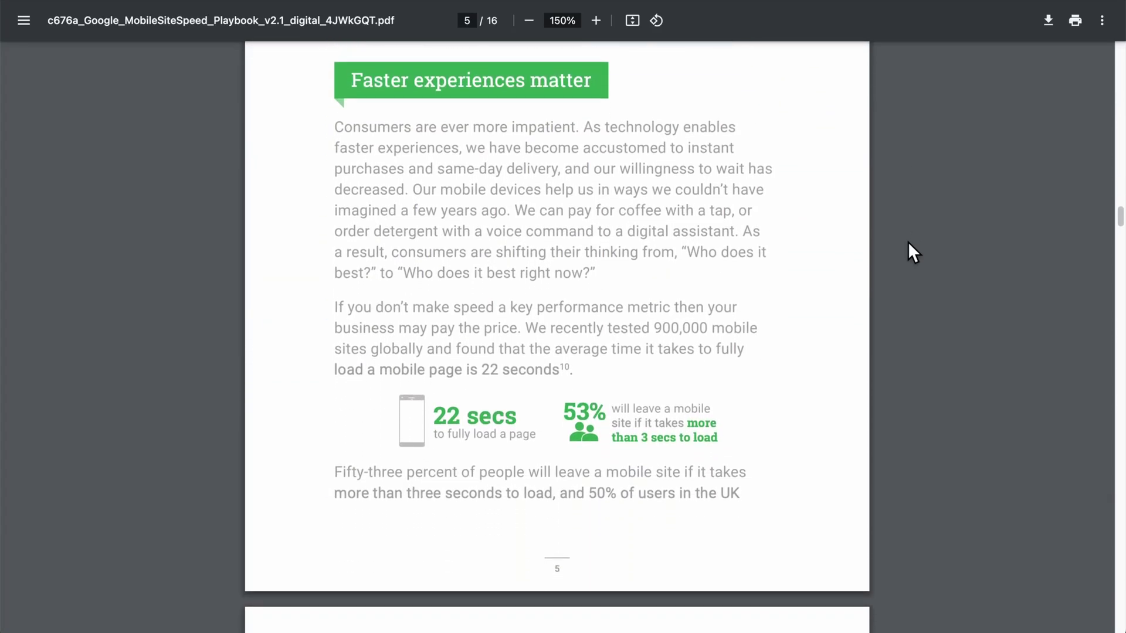
{"action": "scroll", "coordinate": [908, 242], "scroll_direction": "down", "scroll_amount": 10}
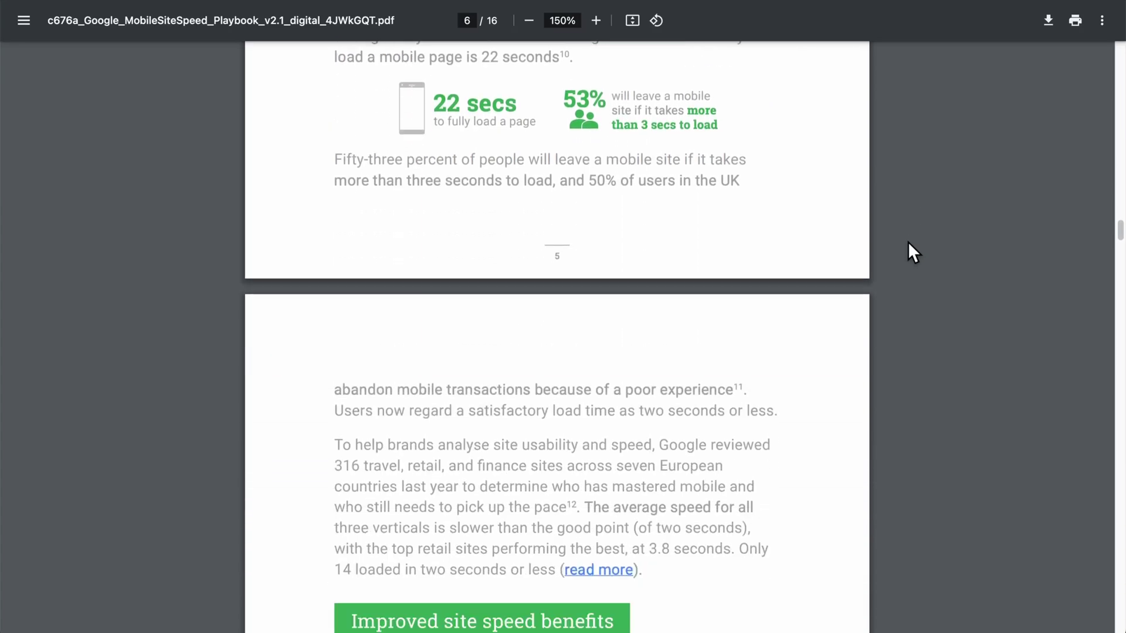
{"action": "scroll", "coordinate": [908, 242], "scroll_direction": "down", "scroll_amount": 8}
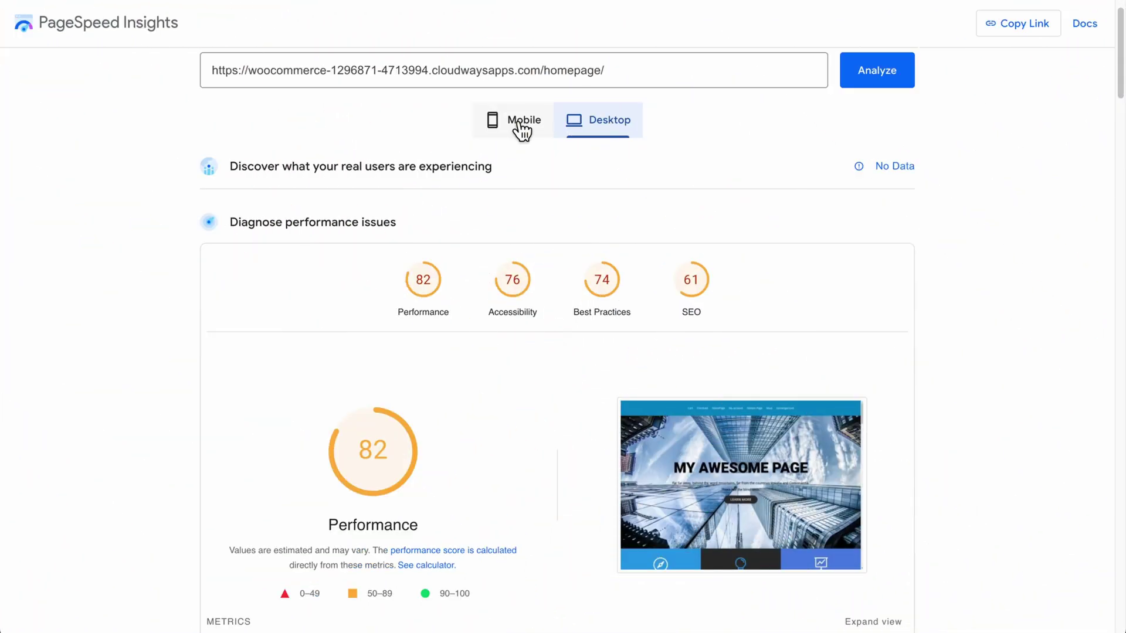
- Show the Mobile PageSpeed report (Performance 64) and scroll down to its Diagnostics list
{"action": "left_click", "coordinate": [522, 130]}
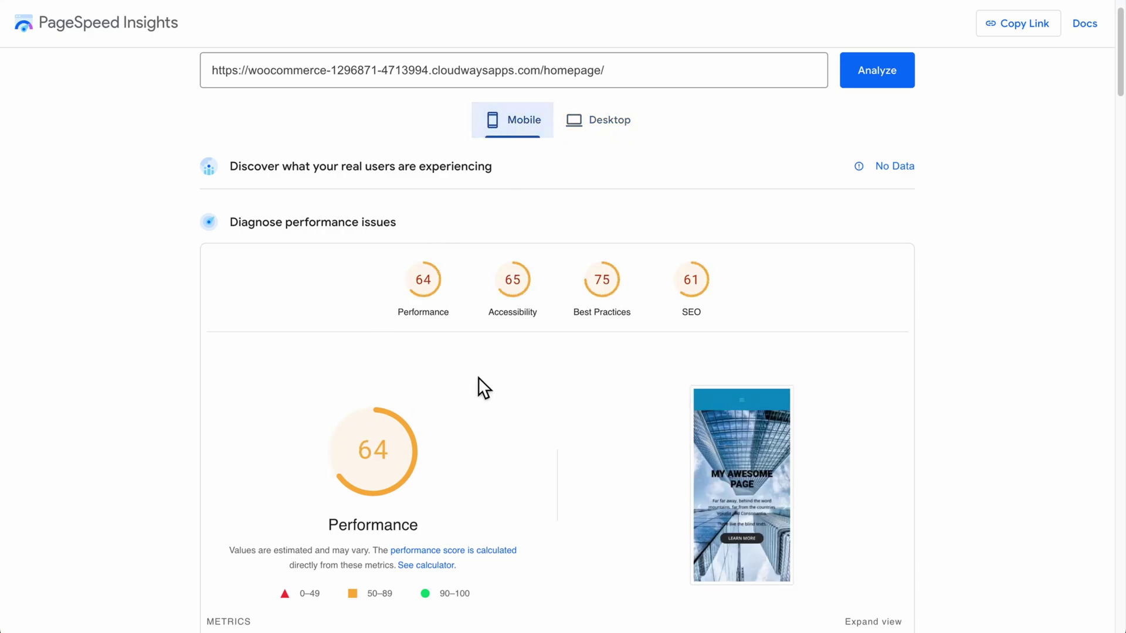
{"action": "scroll", "coordinate": [477, 378], "scroll_direction": "down", "scroll_amount": 3}
{"action": "scroll", "coordinate": [479, 380], "scroll_direction": "down", "scroll_amount": 2}
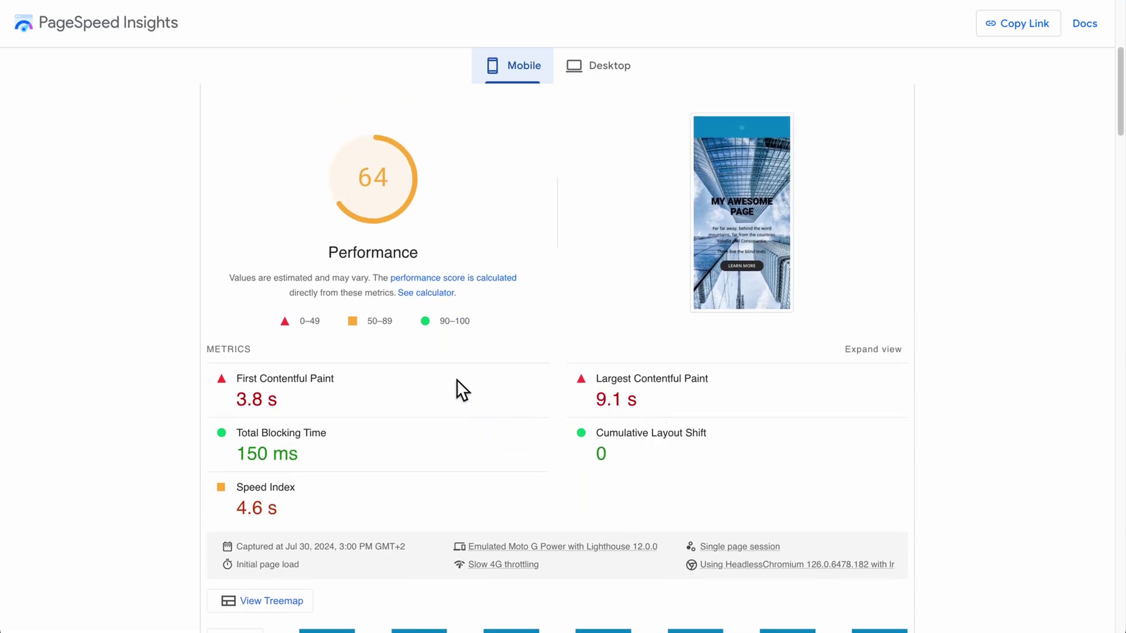
{"action": "scroll", "coordinate": [279, 403], "scroll_direction": "down", "scroll_amount": 3}
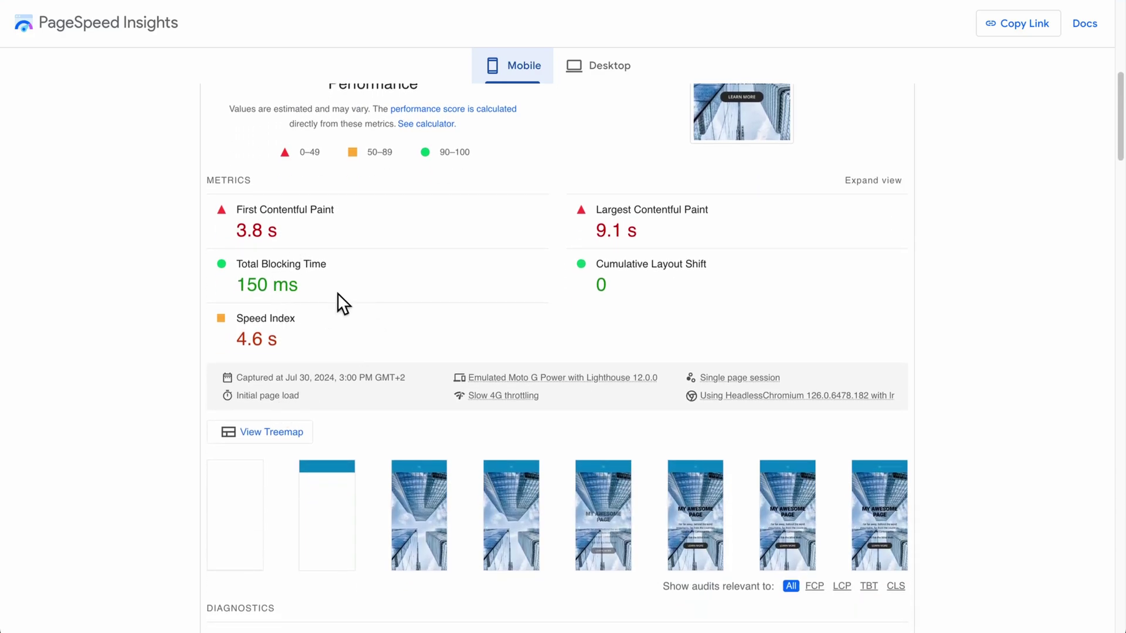
{"action": "scroll", "coordinate": [337, 293], "scroll_direction": "down", "scroll_amount": 7}
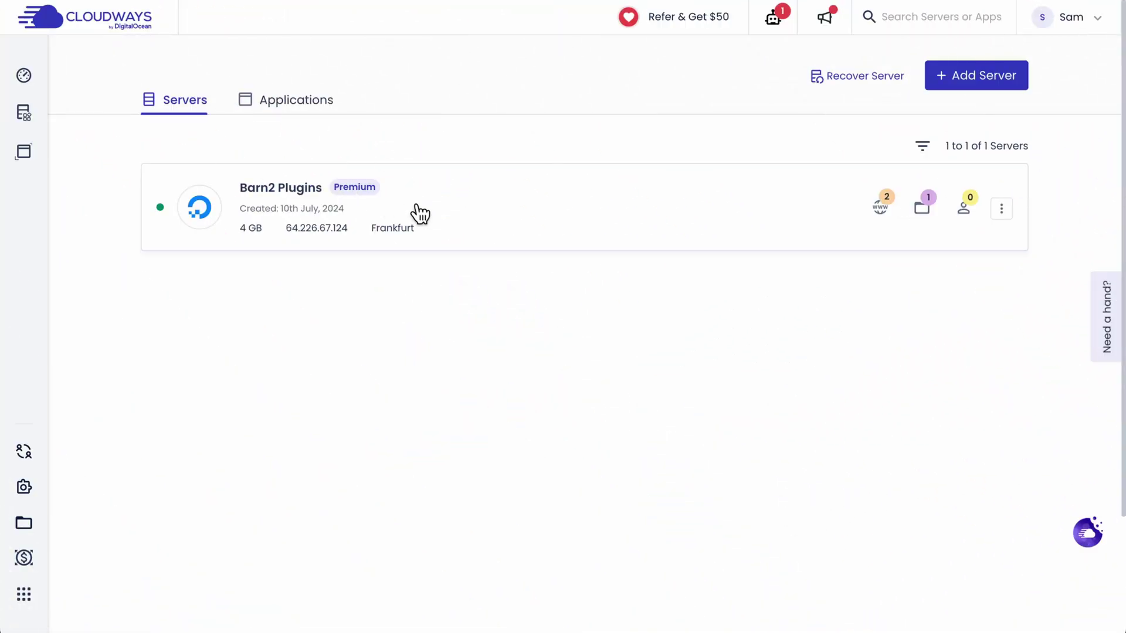
{"action": "left_click", "coordinate": [295, 208]}
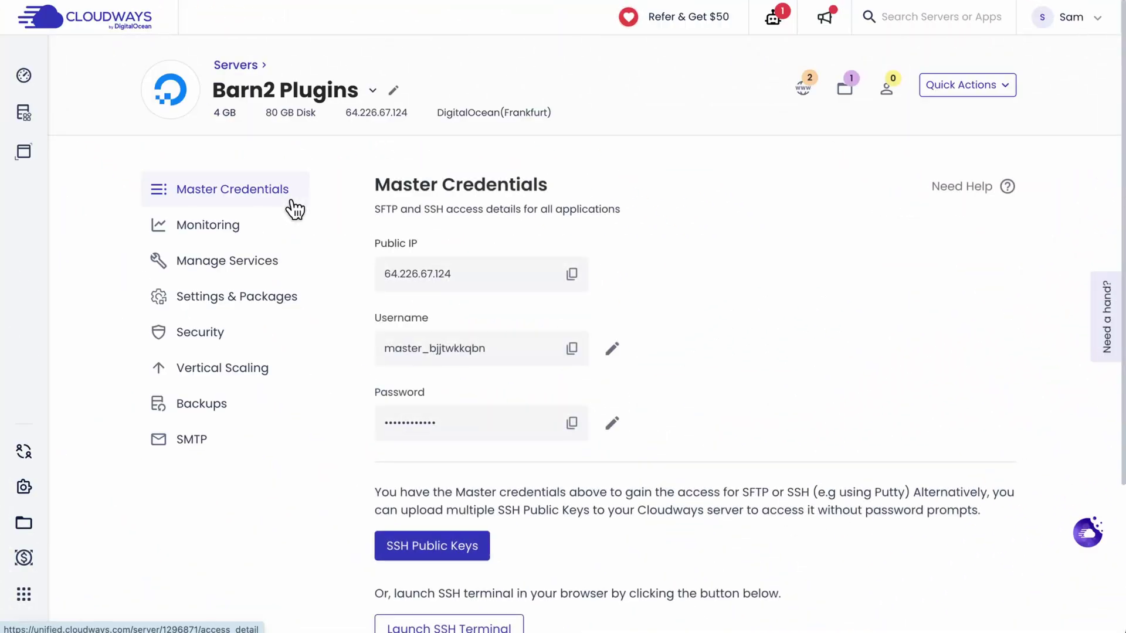
{"action": "left_click", "coordinate": [256, 302]}
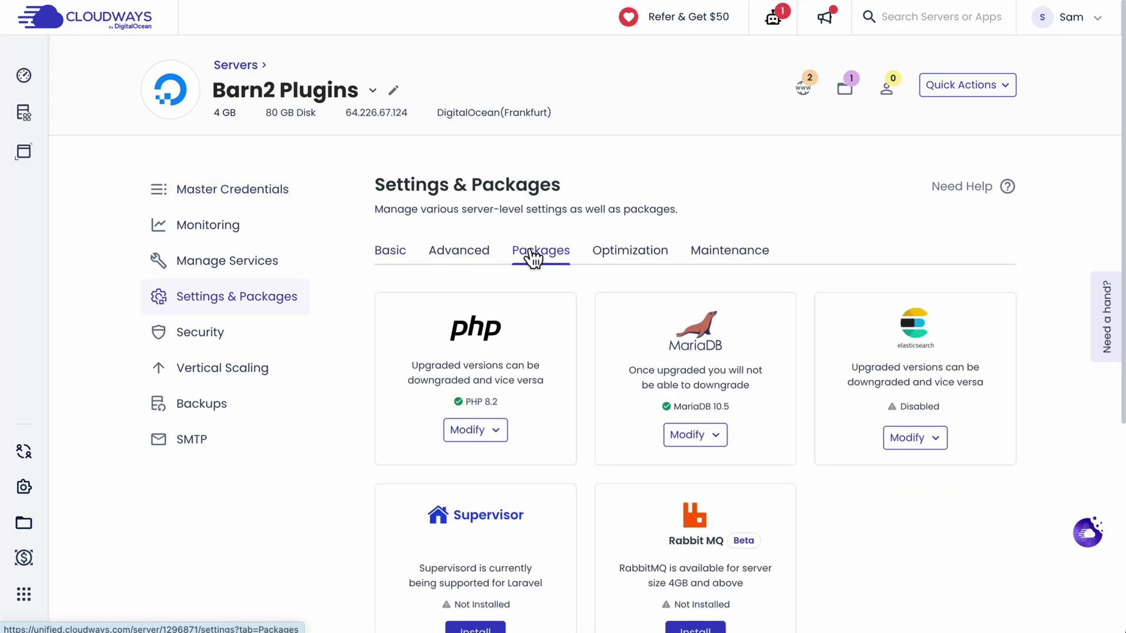
{"action": "scroll", "coordinate": [531, 255], "scroll_direction": "down", "scroll_amount": 3}
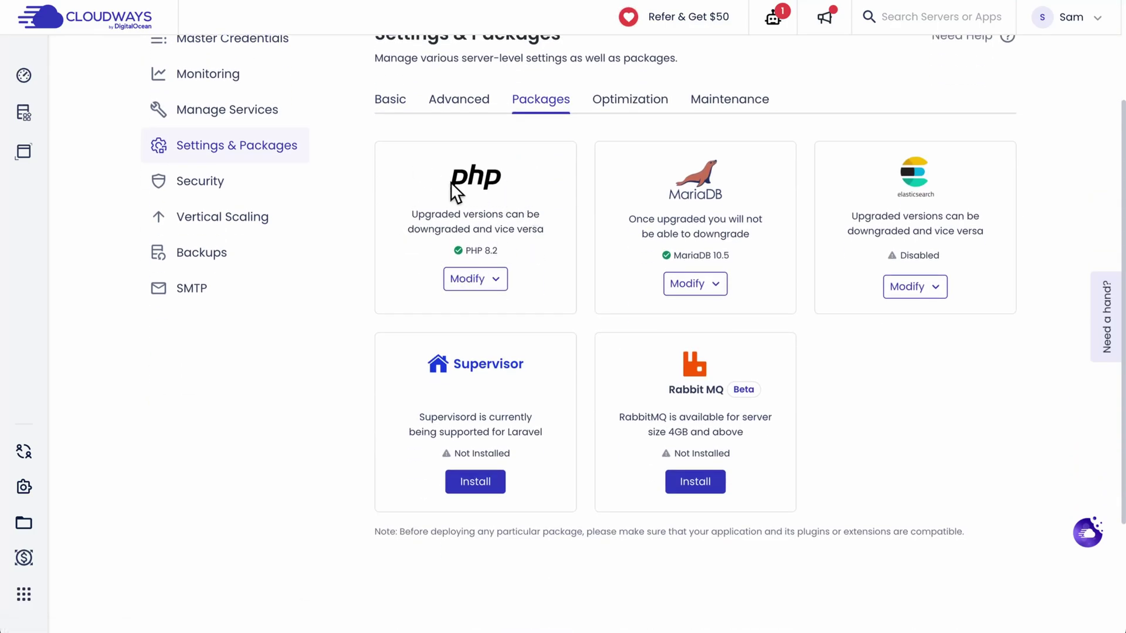
{"action": "left_click", "coordinate": [495, 279]}
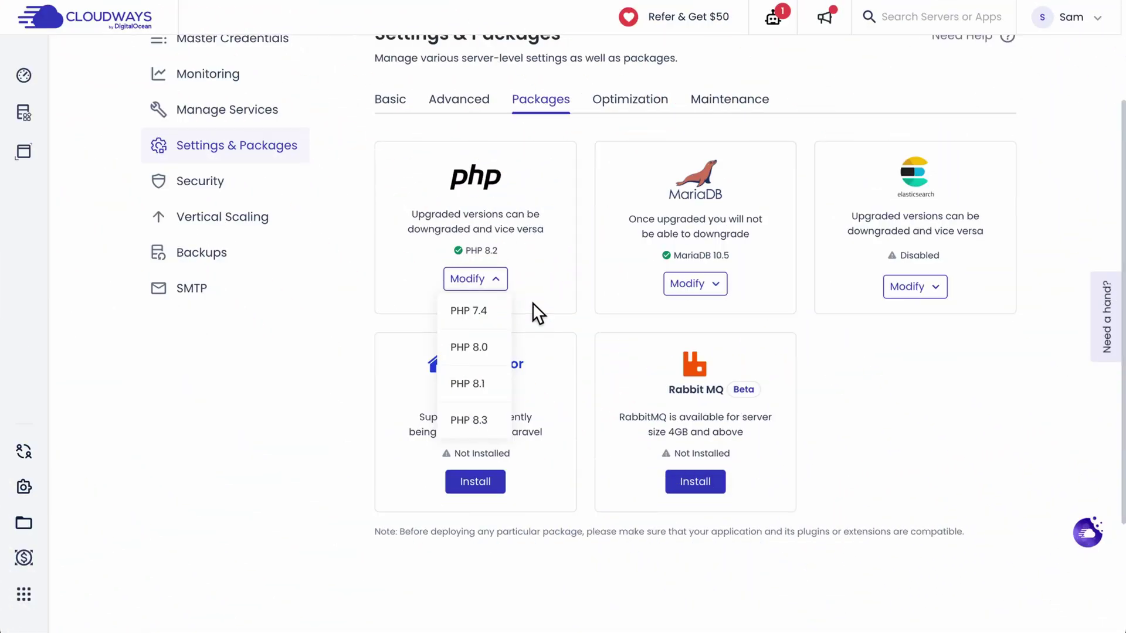
{"action": "left_click", "coordinate": [532, 303]}
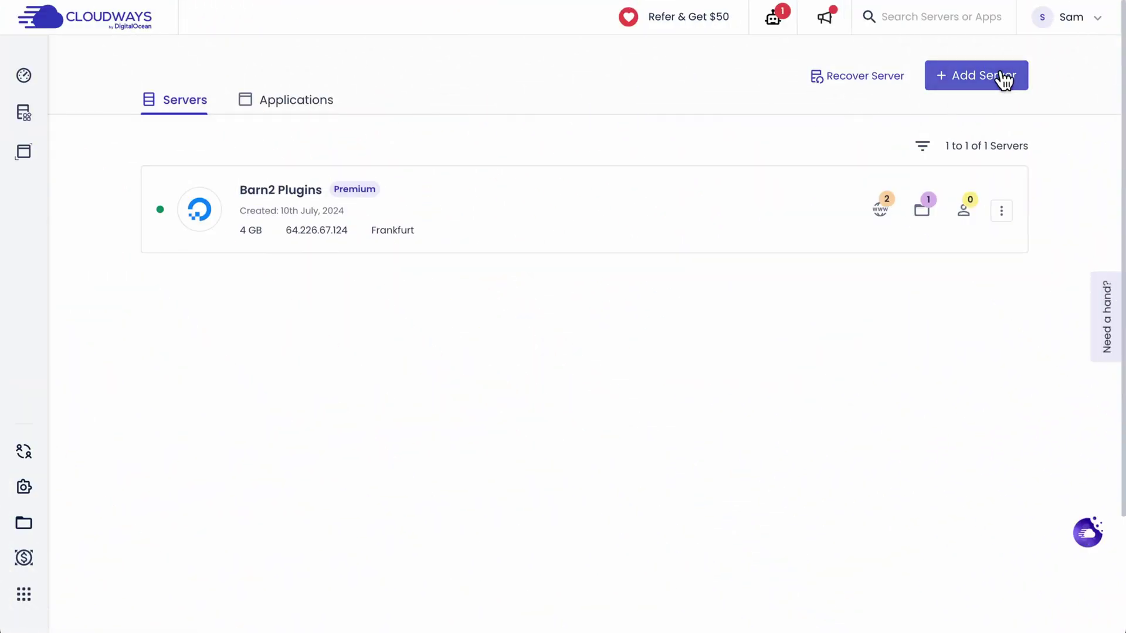
- Start a new Cloudways server with WordPress Version 6.2.2, located in Frankfurt
{"action": "left_click", "coordinate": [1005, 79]}
{"action": "scroll", "coordinate": [475, 155], "scroll_direction": "down", "scroll_amount": 2}
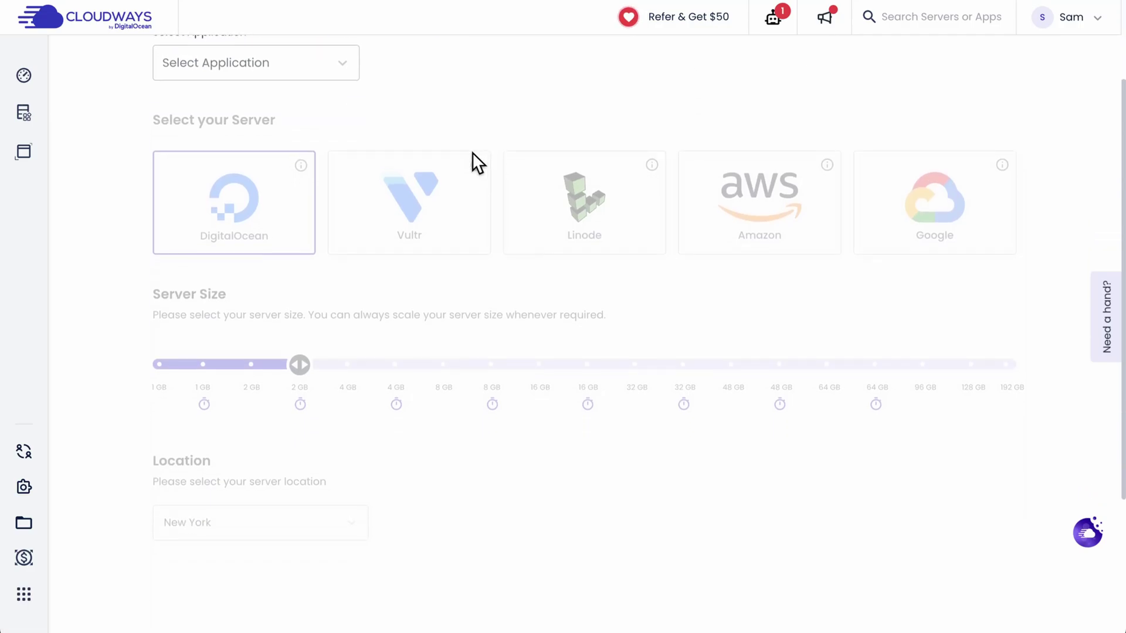
{"action": "left_click", "coordinate": [340, 54]}
{"action": "left_click", "coordinate": [273, 102]}
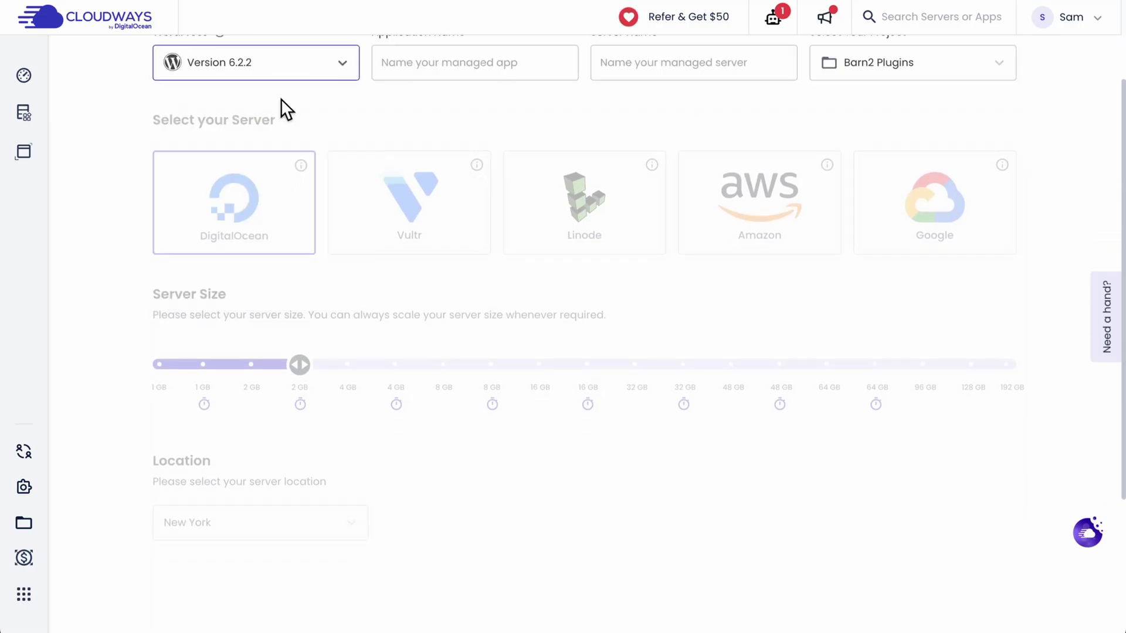
{"action": "scroll", "coordinate": [798, 216], "scroll_direction": "down", "scroll_amount": 3}
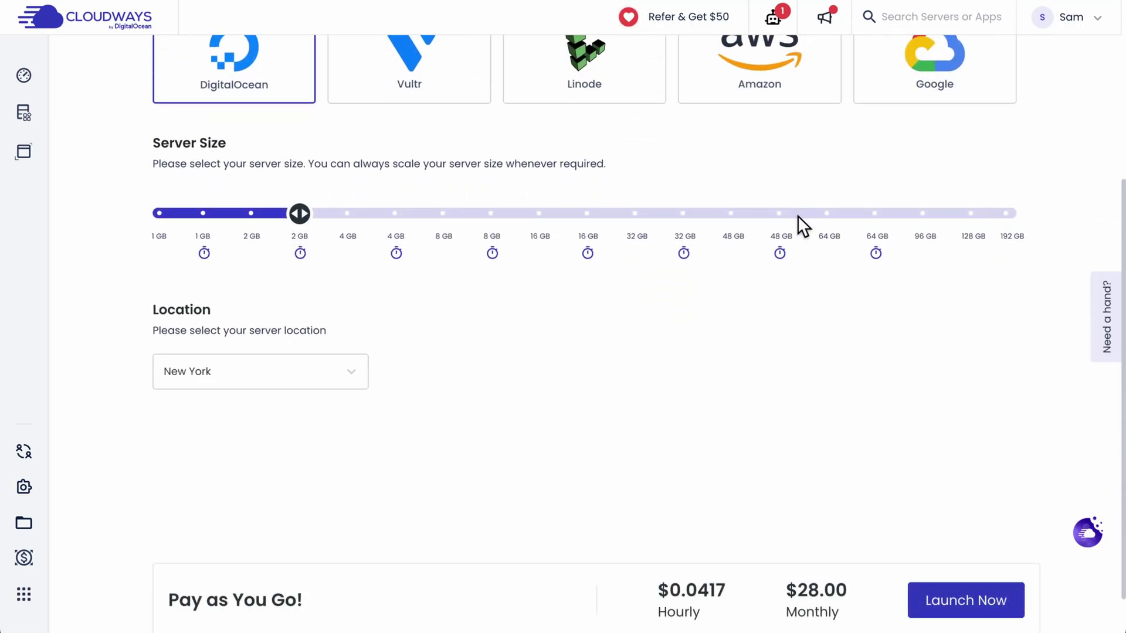
{"action": "scroll", "coordinate": [495, 300], "scroll_direction": "down", "scroll_amount": 1}
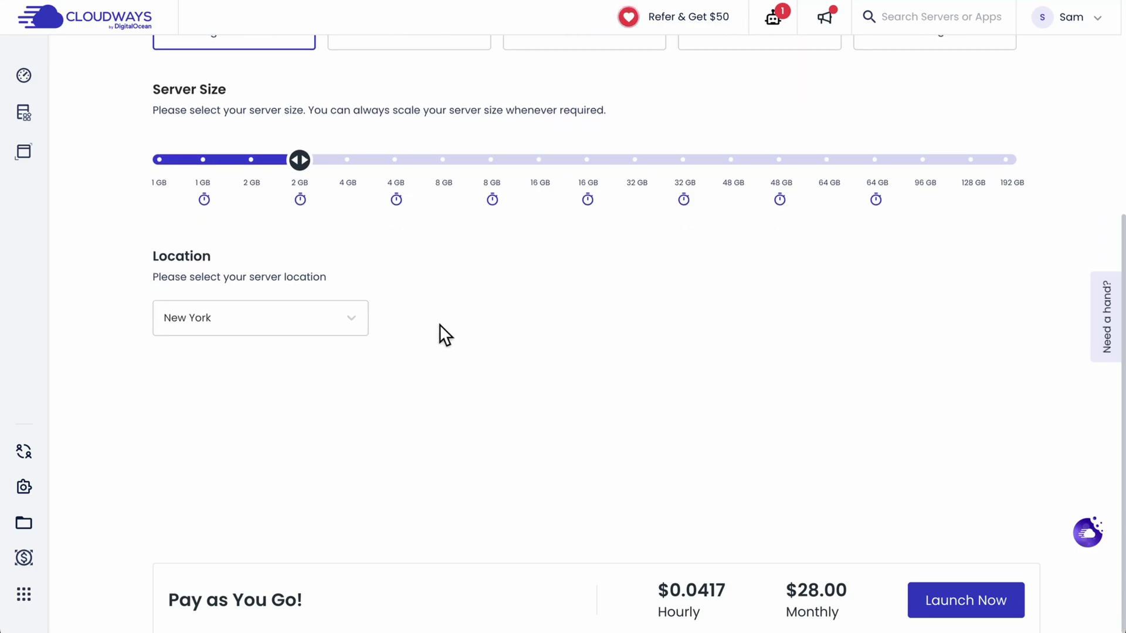
{"action": "left_click", "coordinate": [350, 318]}
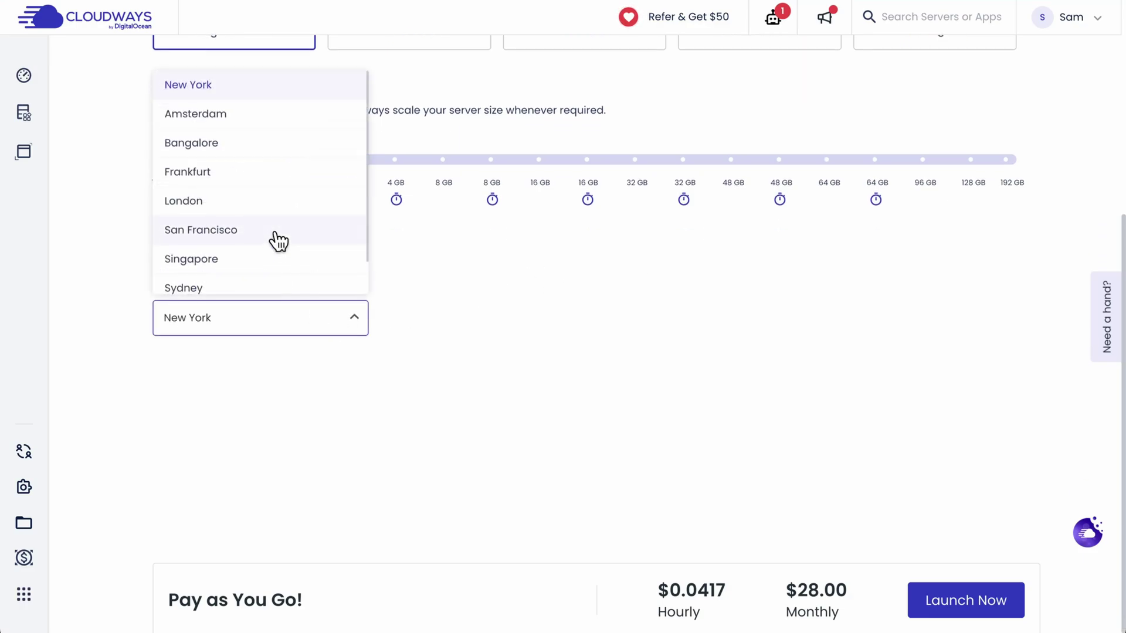
{"action": "scroll", "coordinate": [278, 241], "scroll_direction": "down", "scroll_amount": 1}
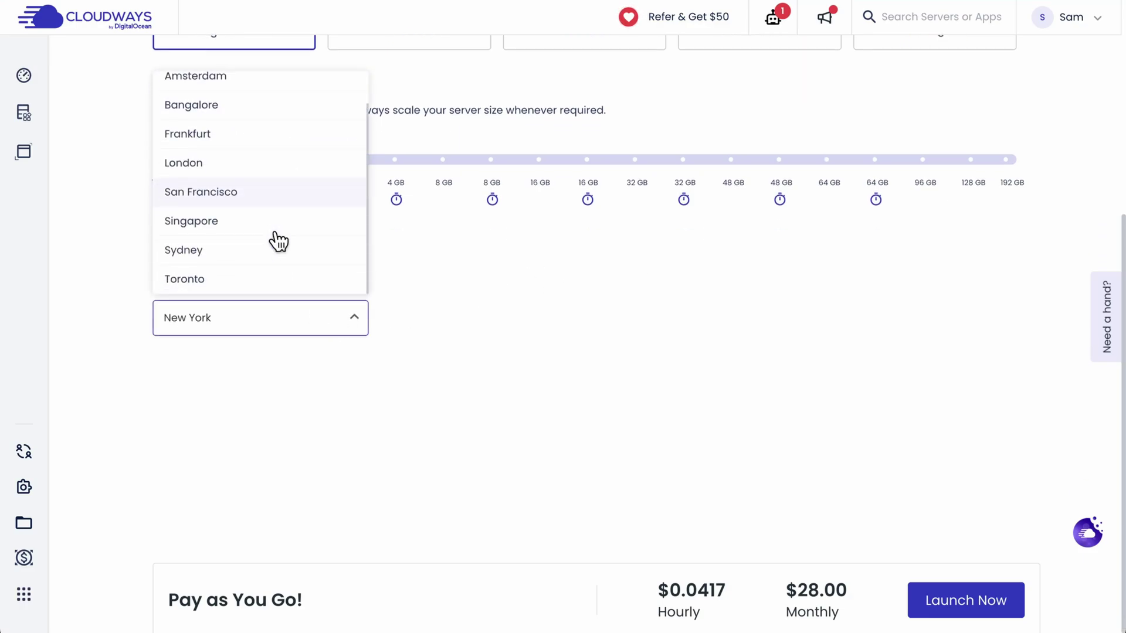
{"action": "left_click", "coordinate": [239, 147]}
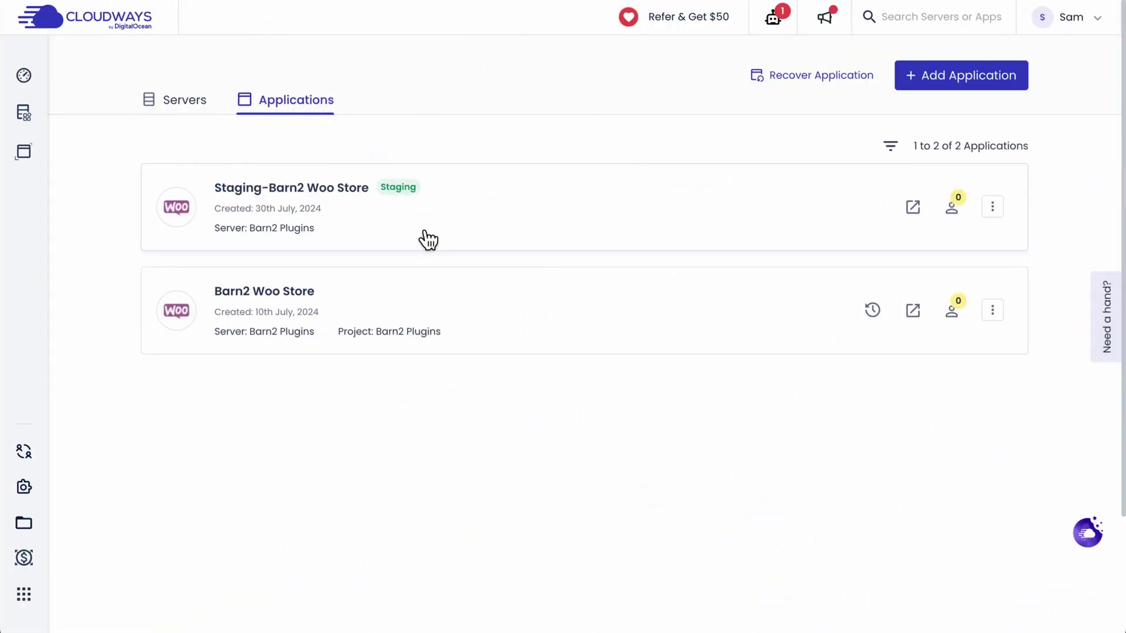
{"action": "left_click", "coordinate": [413, 300]}
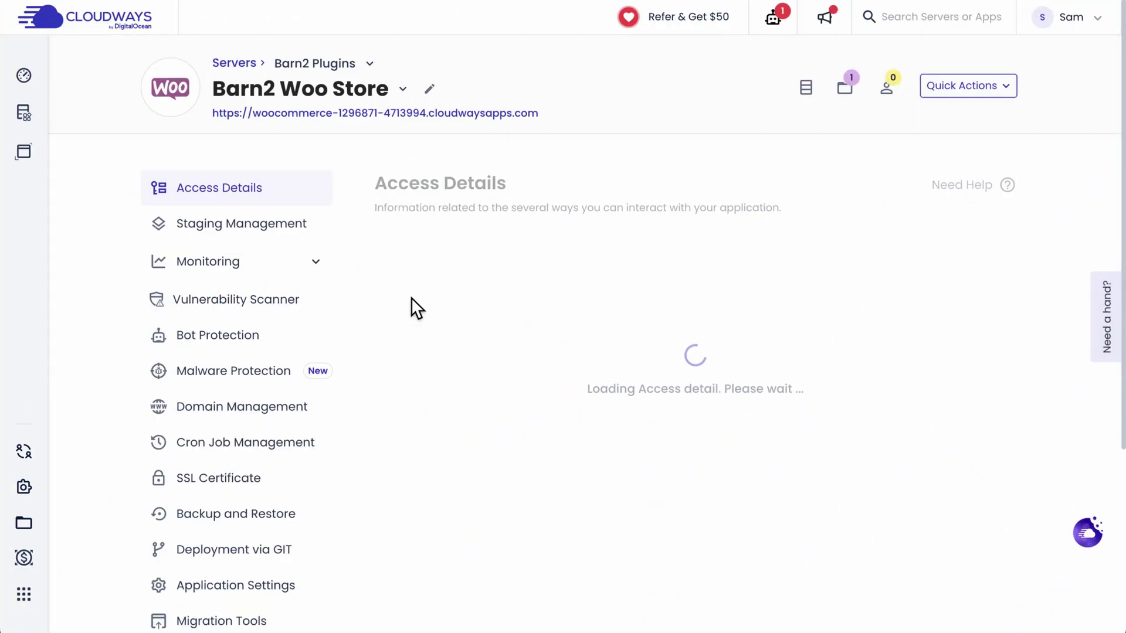
{"action": "left_click", "coordinate": [273, 230]}
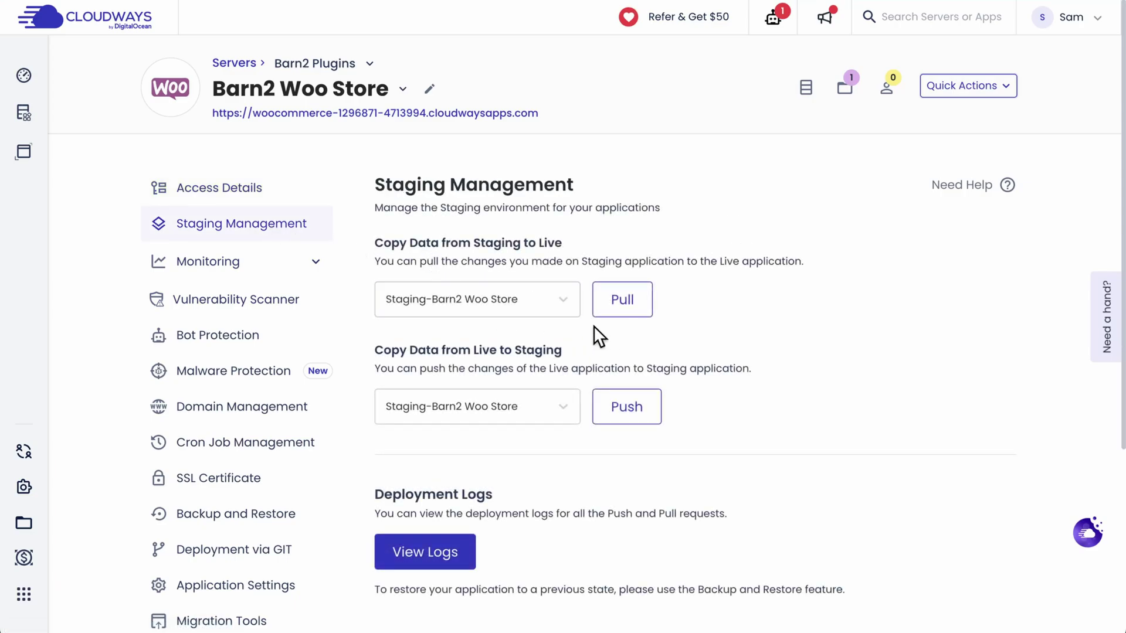
{"action": "scroll", "coordinate": [596, 334], "scroll_direction": "down", "scroll_amount": 2}
{"action": "scroll", "coordinate": [595, 334], "scroll_direction": "up", "scroll_amount": 1}
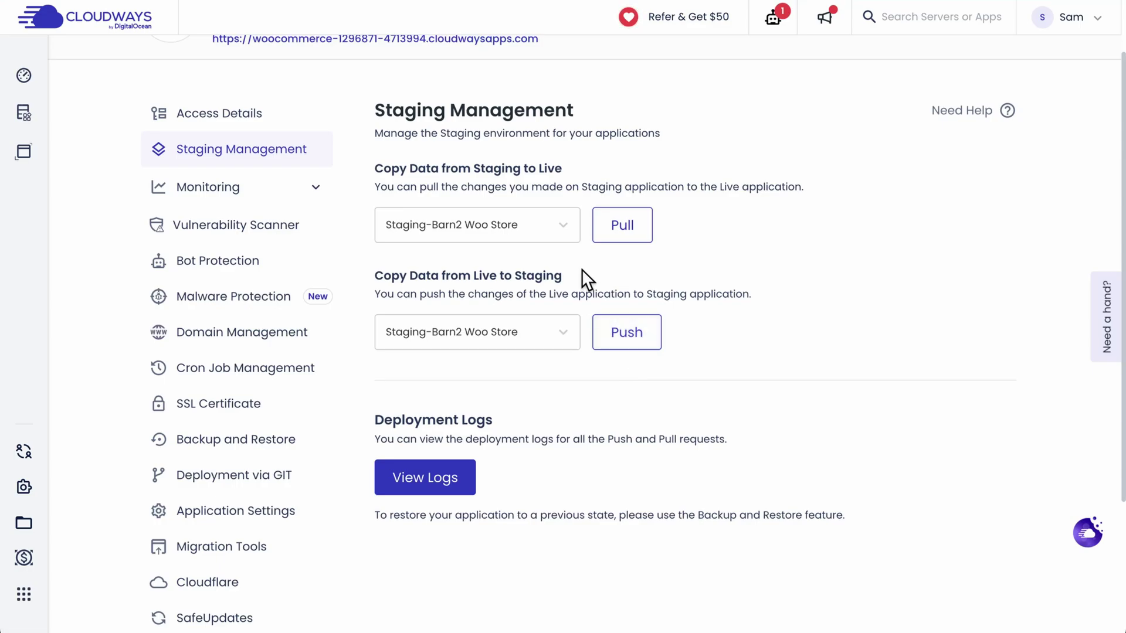
{"action": "scroll", "coordinate": [324, 138], "scroll_direction": "up", "scroll_amount": 2}
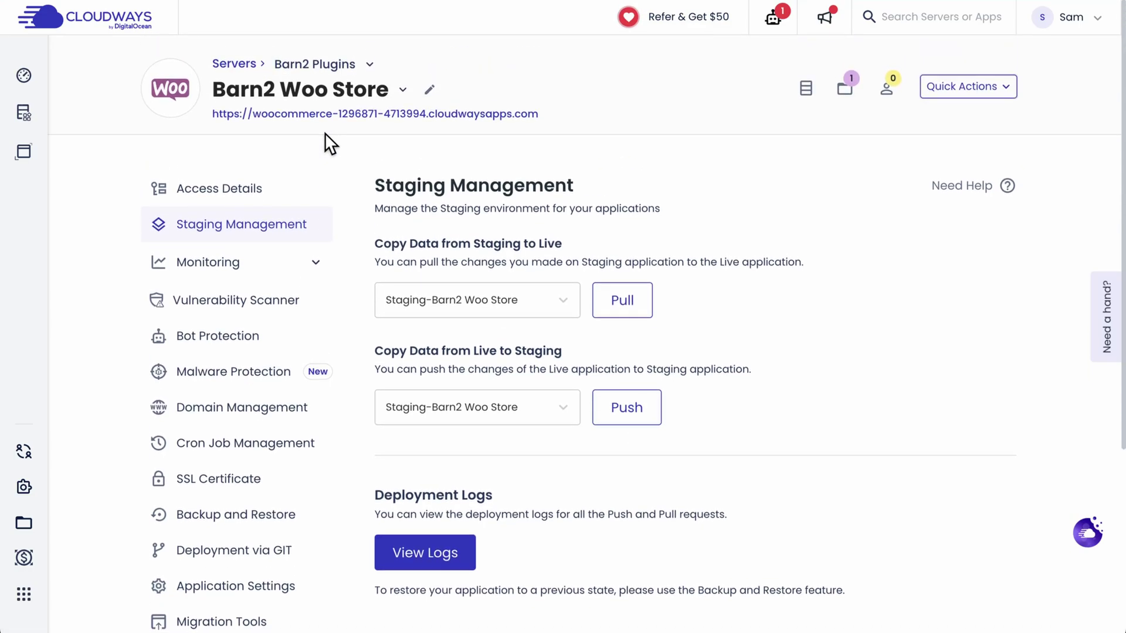
{"action": "left_click", "coordinate": [336, 66]}
{"action": "left_click", "coordinate": [348, 123]}
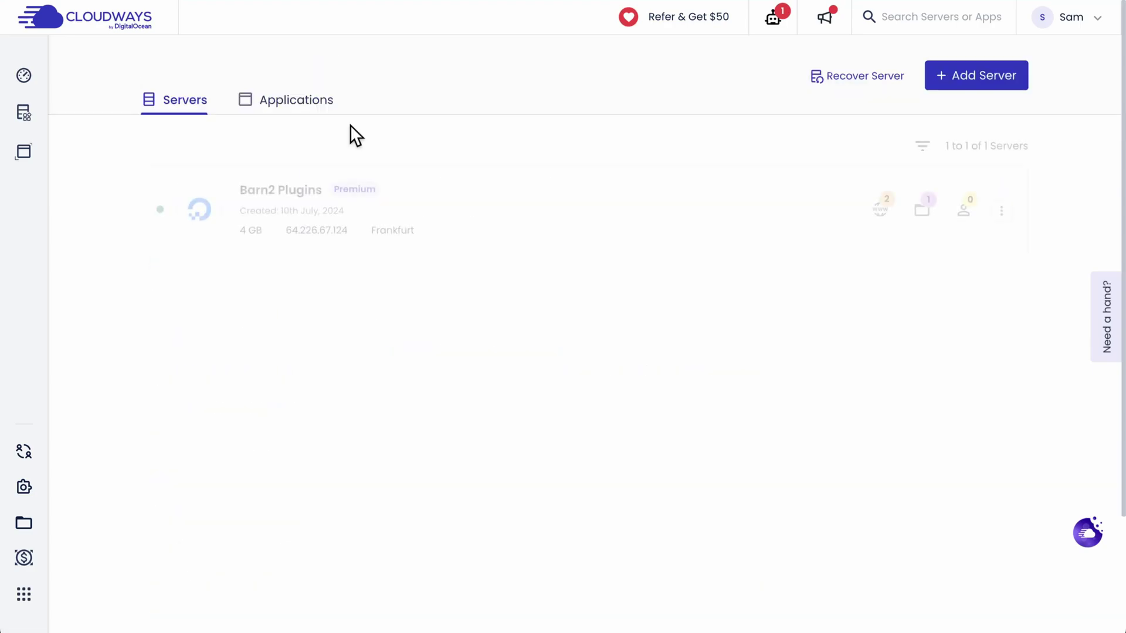
{"action": "left_click", "coordinate": [314, 103]}
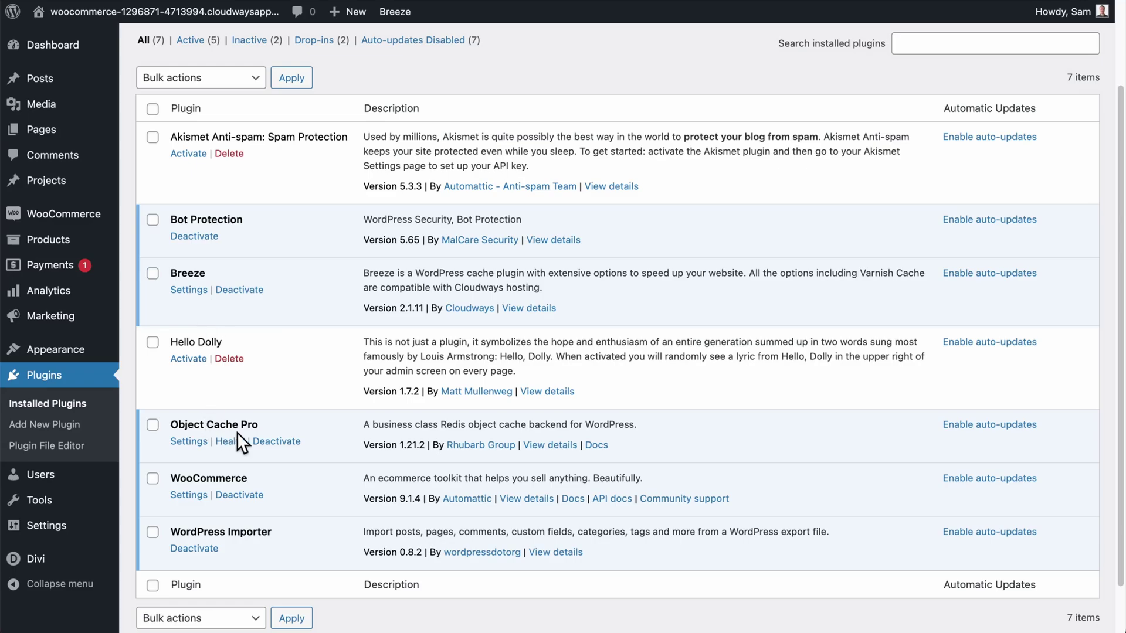
- Start a search in the Add New Plugin page's Search Plugins field
{"action": "scroll", "coordinate": [242, 449], "scroll_direction": "up", "scroll_amount": 2}
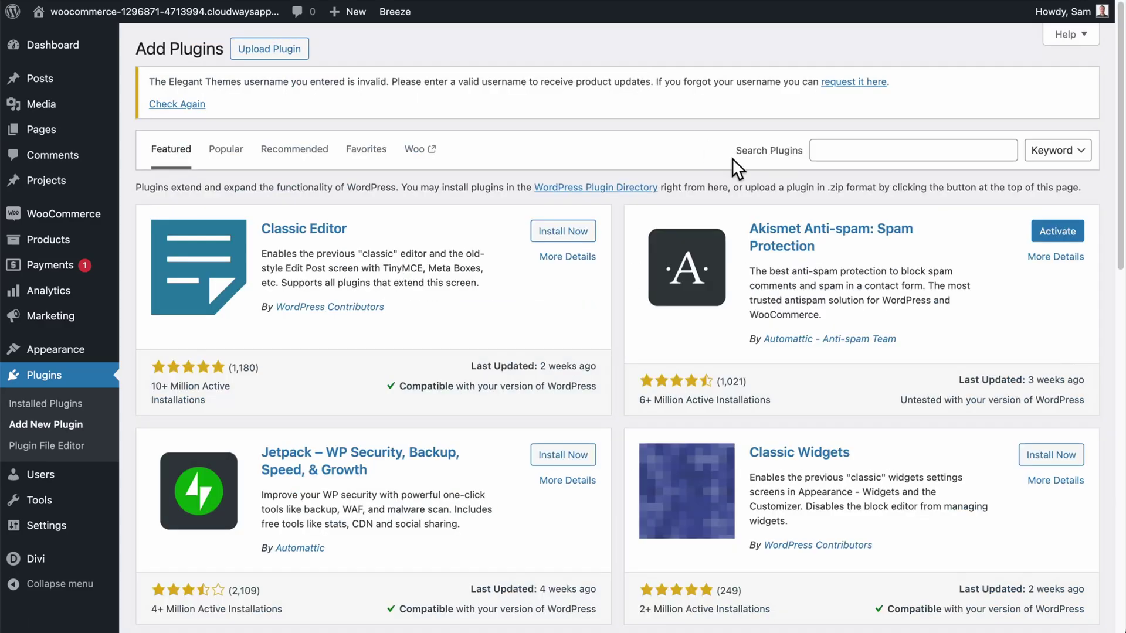
{"action": "left_click", "coordinate": [870, 154]}
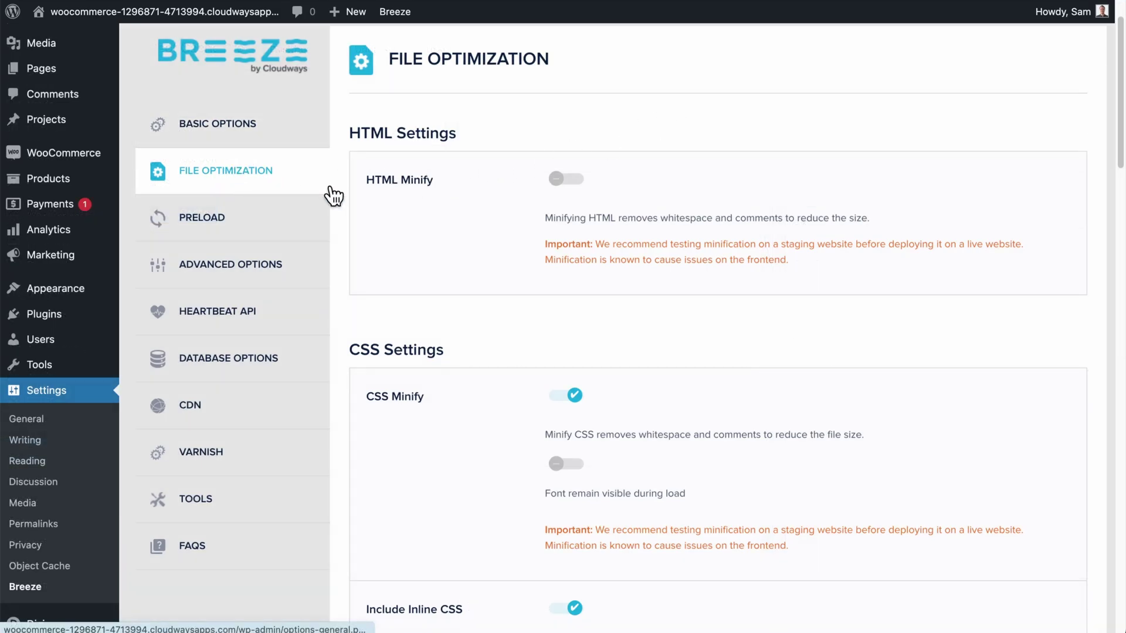
- Keep CSS/JS Minify, Include Inline CSS/JS and Delay All JavaScript on, Combine JS off, and save
{"action": "scroll", "coordinate": [452, 252], "scroll_direction": "down", "scroll_amount": 5}
{"action": "scroll", "coordinate": [452, 252], "scroll_direction": "down", "scroll_amount": 1}
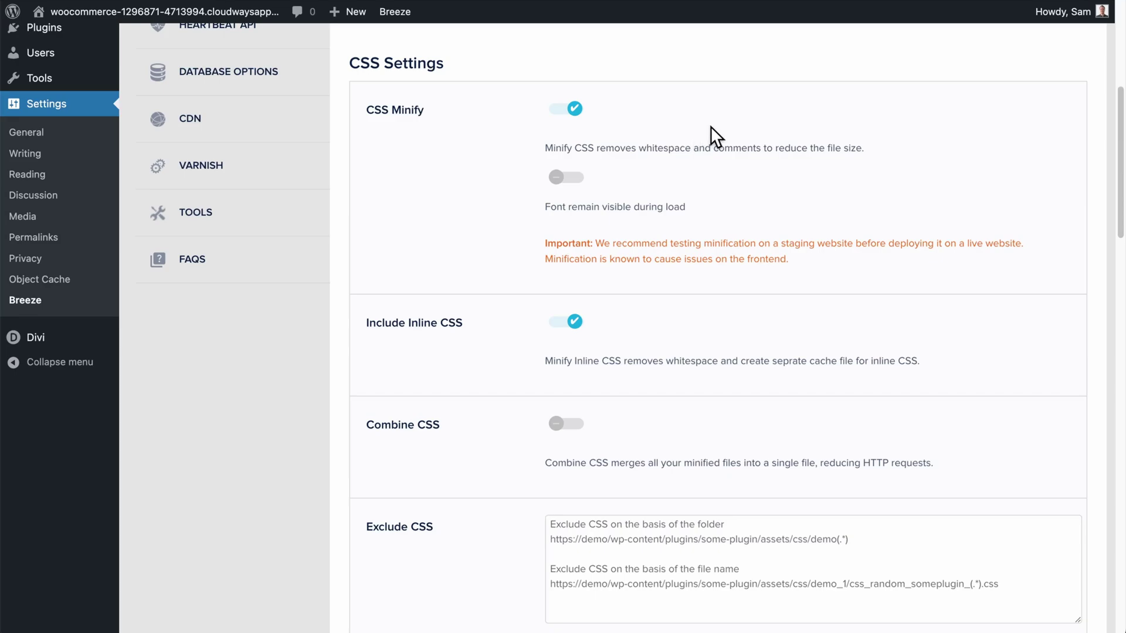
{"action": "scroll", "coordinate": [822, 137], "scroll_direction": "down", "scroll_amount": 4}
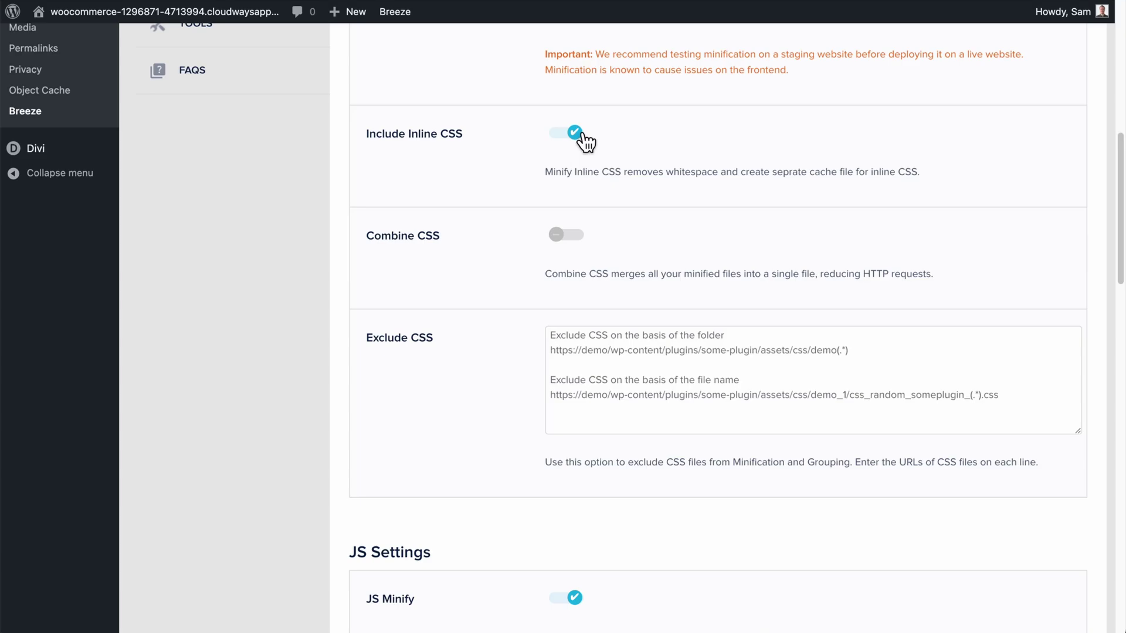
{"action": "scroll", "coordinate": [585, 141], "scroll_direction": "down", "scroll_amount": 10}
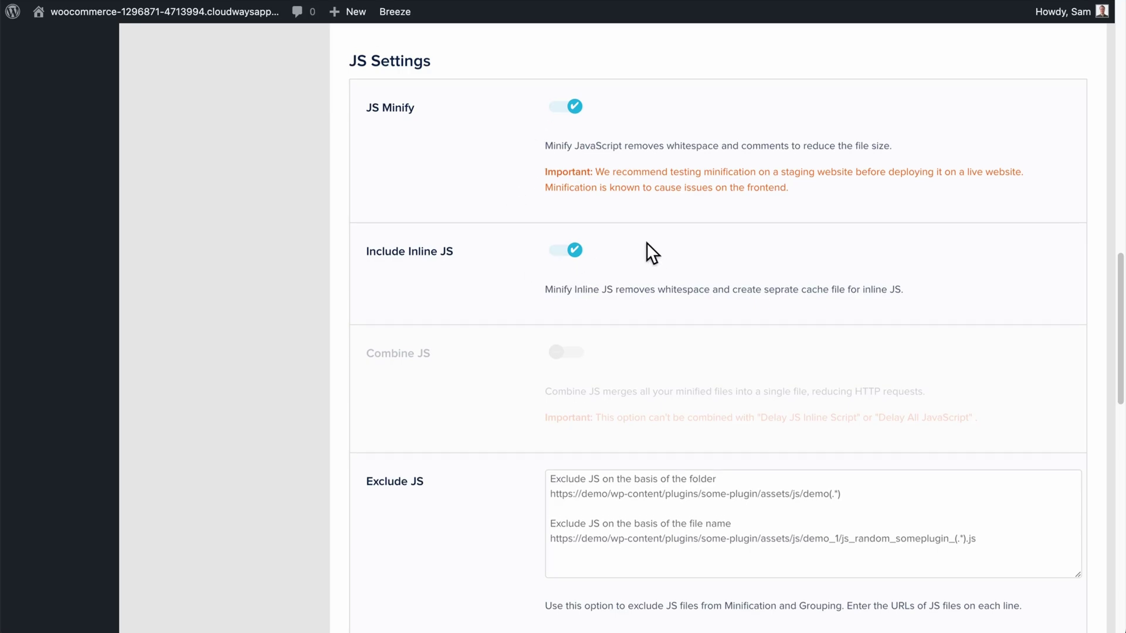
{"action": "scroll", "coordinate": [646, 242], "scroll_direction": "down", "scroll_amount": 12}
{"action": "scroll", "coordinate": [646, 241], "scroll_direction": "down", "scroll_amount": 1}
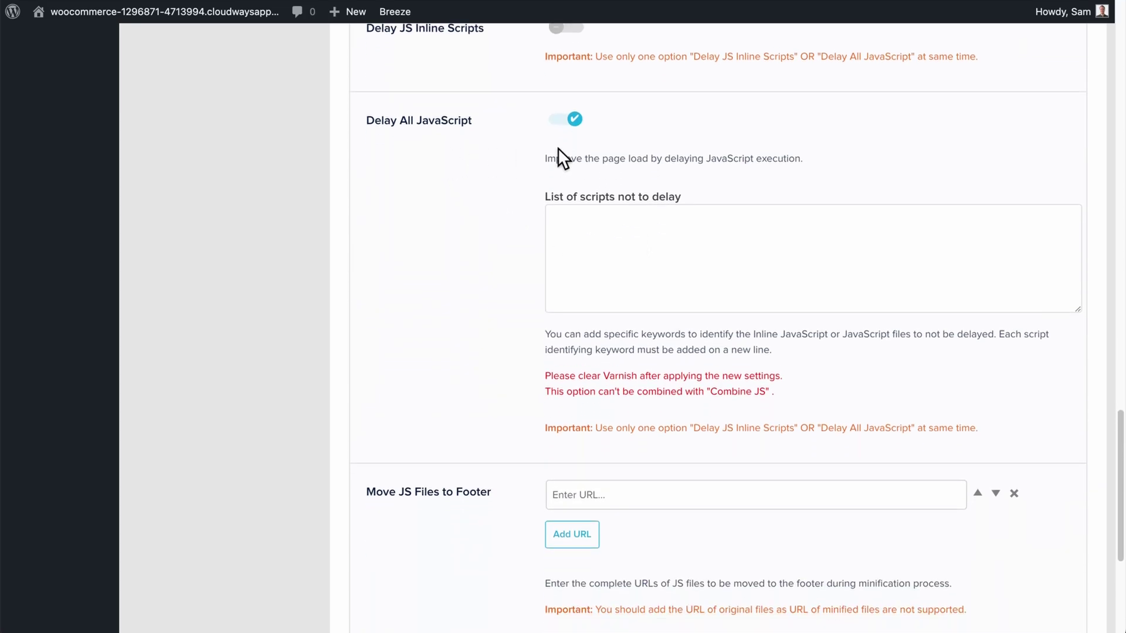
{"action": "scroll", "coordinate": [584, 129], "scroll_direction": "down", "scroll_amount": 6}
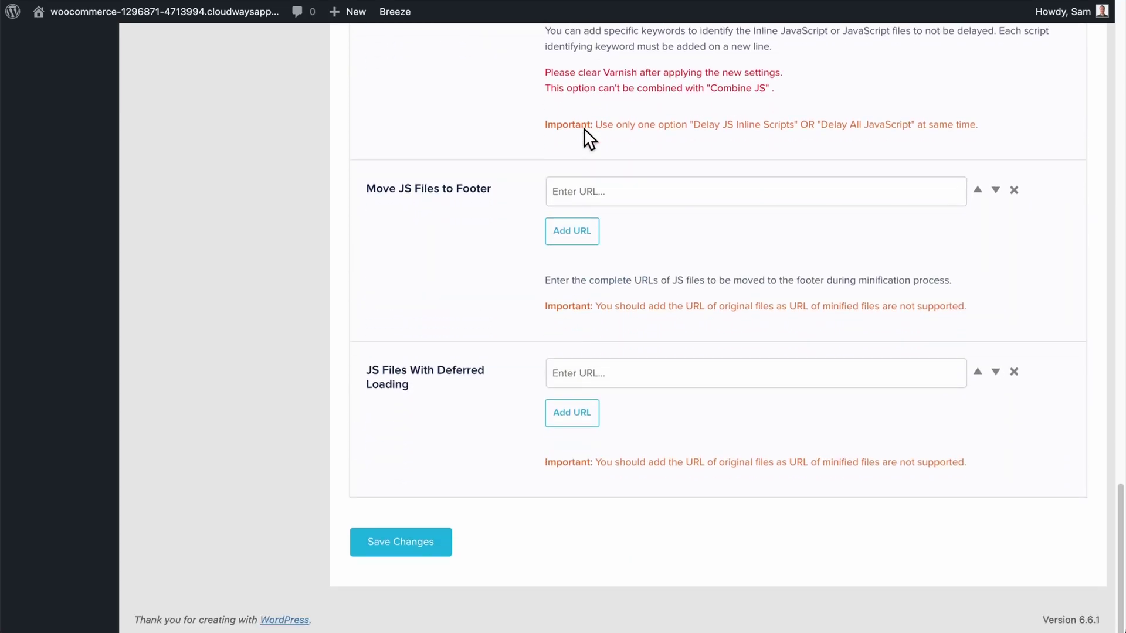
{"action": "left_click", "coordinate": [397, 545]}
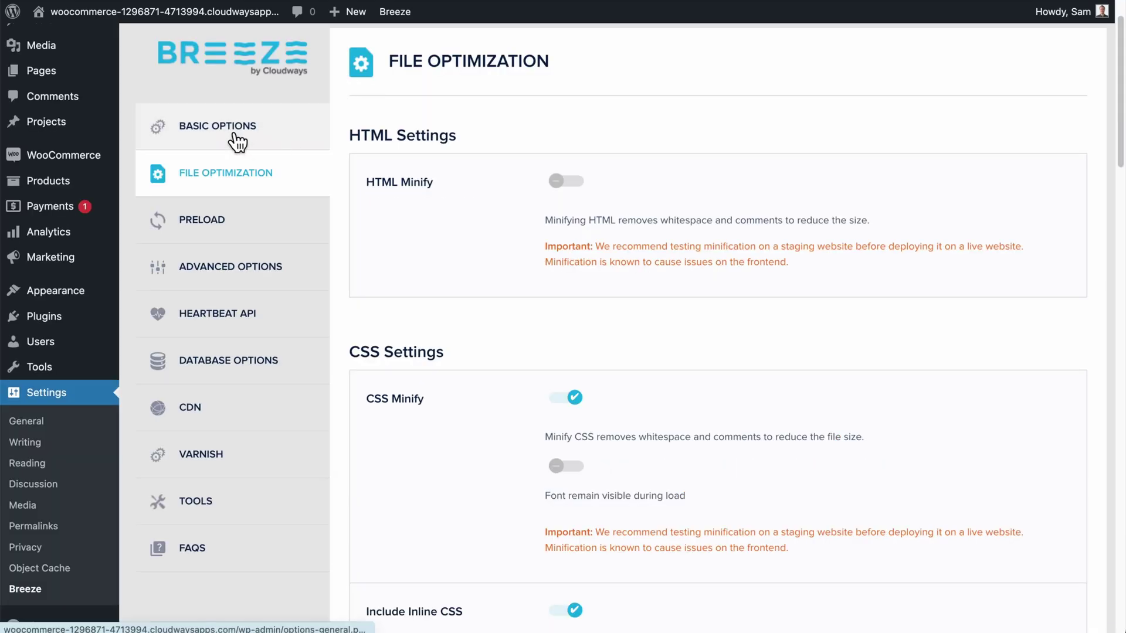
- Switch on Lazy Load Images under Breeze Basic Options and save the changes
{"action": "left_click", "coordinate": [237, 141]}
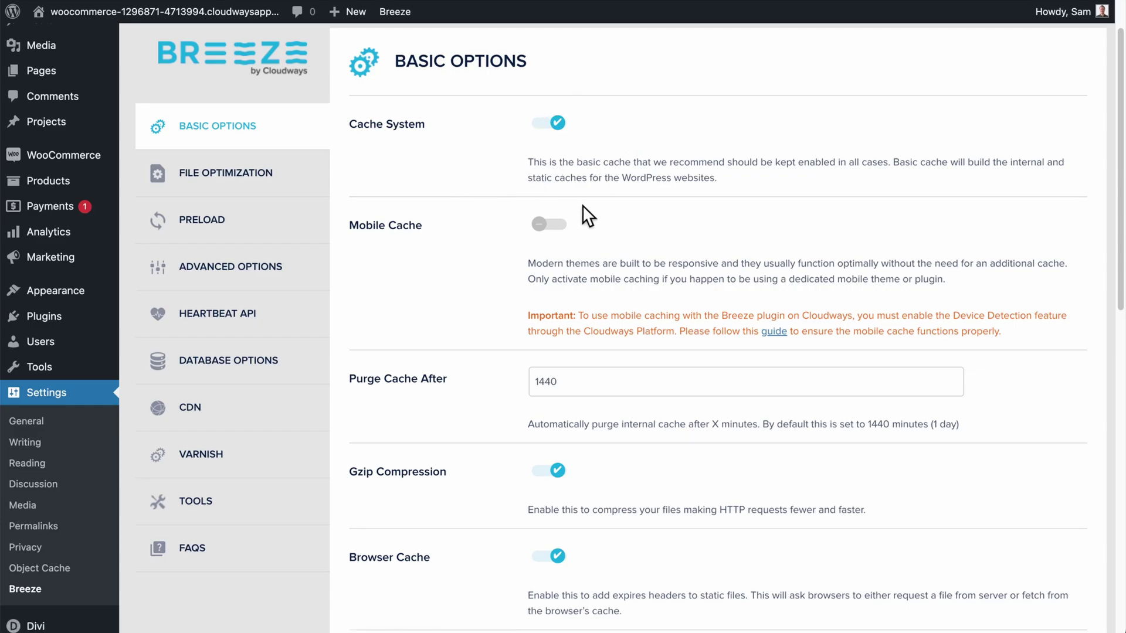
{"action": "scroll", "coordinate": [631, 148], "scroll_direction": "down", "scroll_amount": 2}
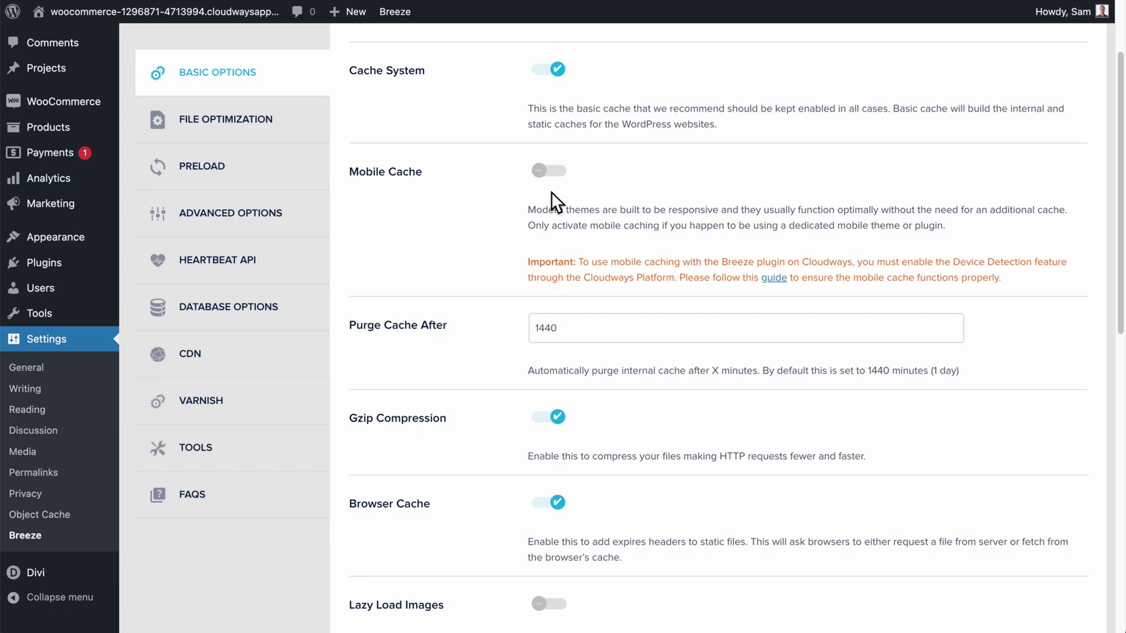
{"action": "scroll", "coordinate": [551, 192], "scroll_direction": "down", "scroll_amount": 6}
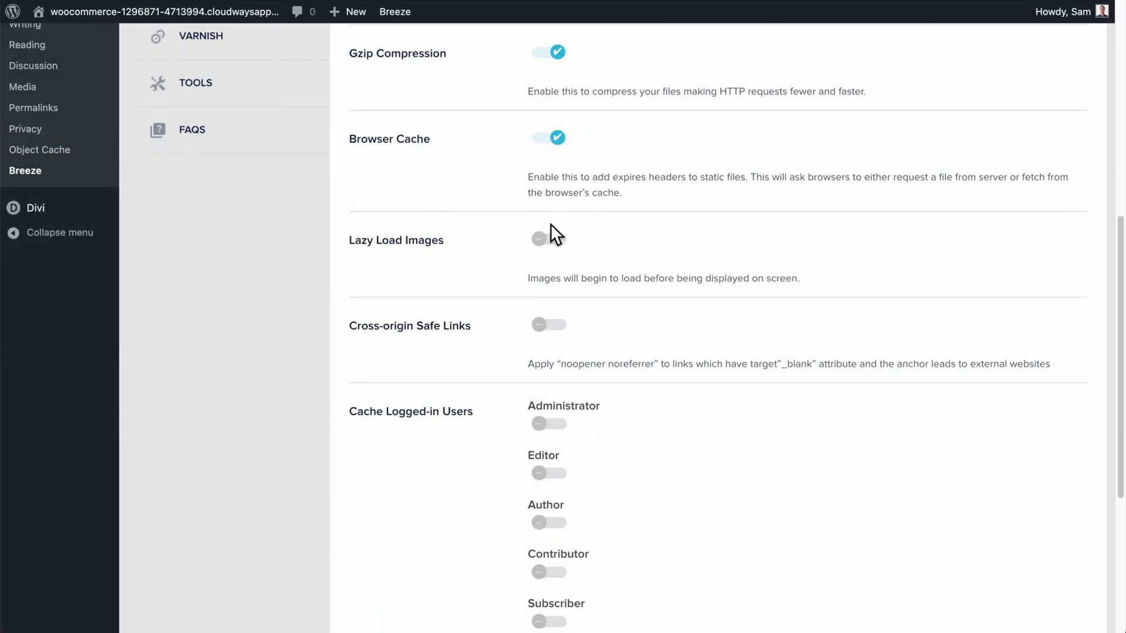
{"action": "left_click", "coordinate": [545, 249]}
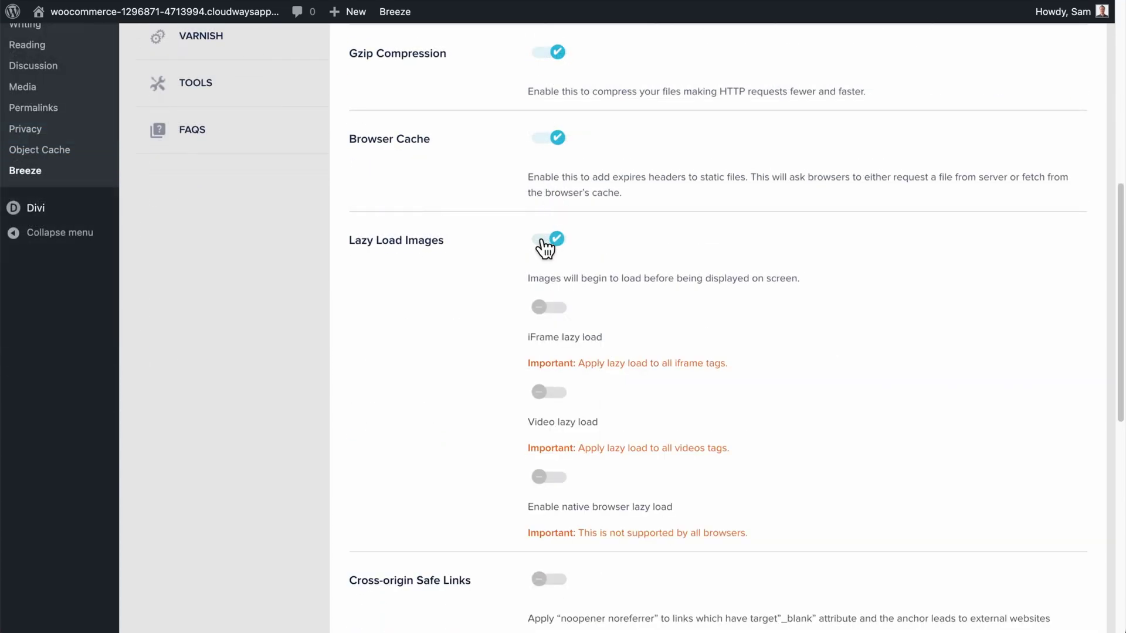
{"action": "scroll", "coordinate": [444, 391], "scroll_direction": "down", "scroll_amount": 10}
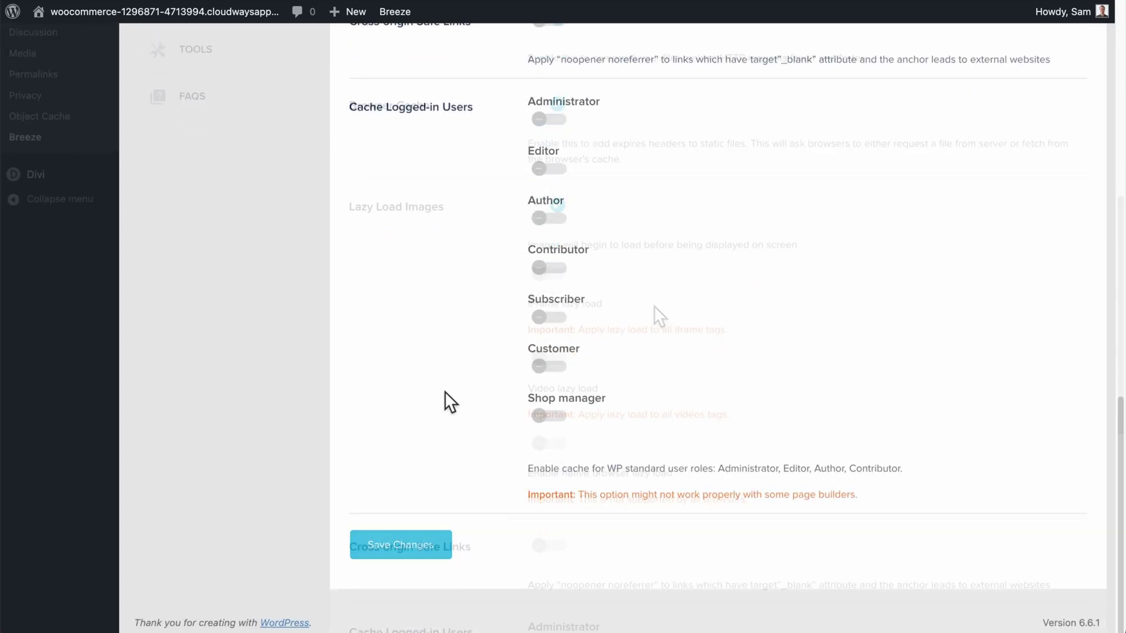
{"action": "left_click", "coordinate": [410, 547]}
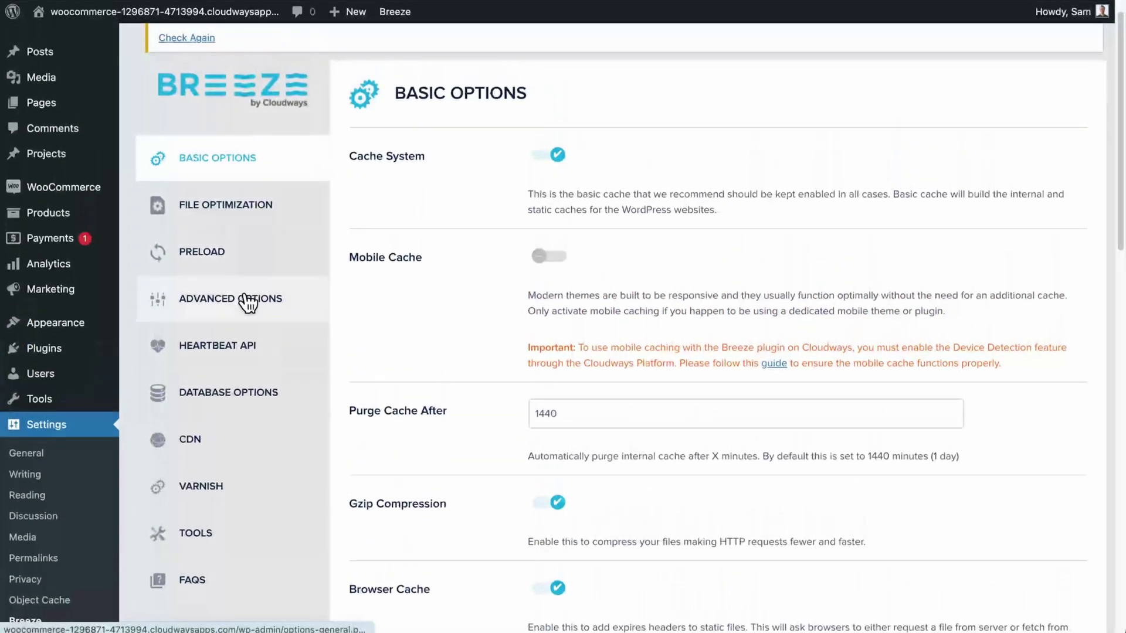
{"action": "left_click", "coordinate": [244, 300]}
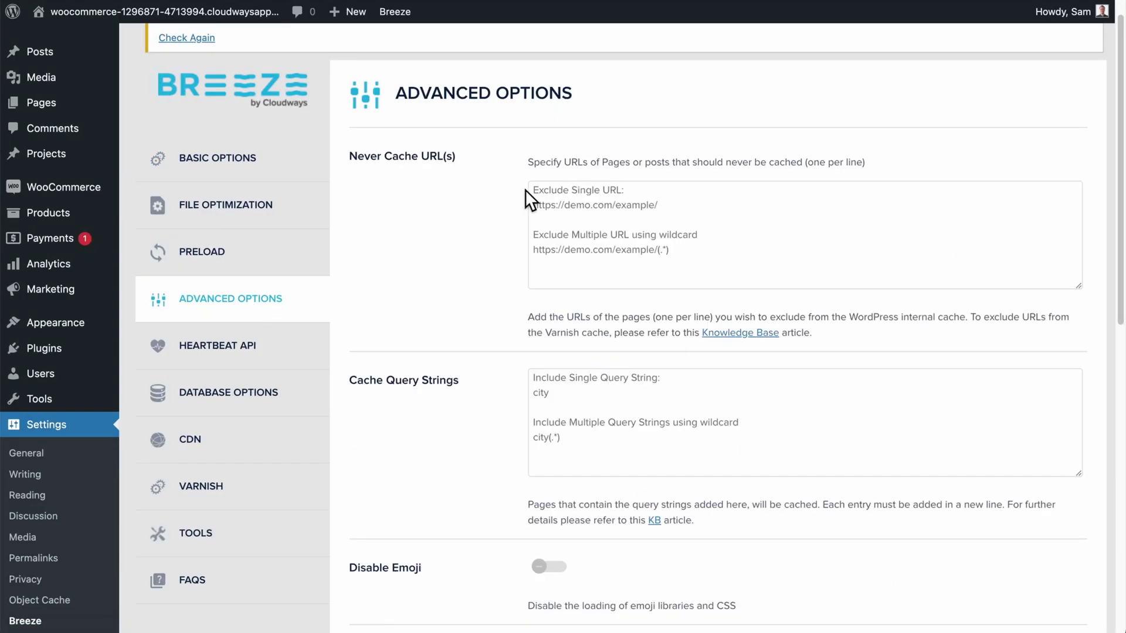
- Enable Google Fonts under Host Files Locally in Breeze Advanced Options and save
{"action": "scroll", "coordinate": [526, 189], "scroll_direction": "down", "scroll_amount": 9}
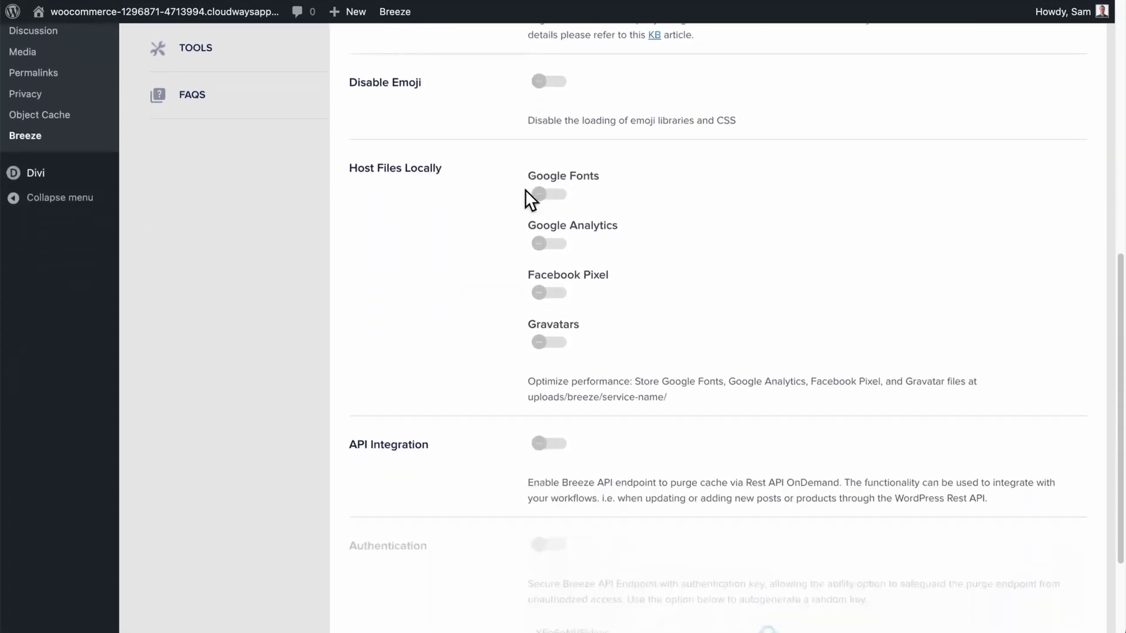
{"action": "left_click", "coordinate": [556, 157]}
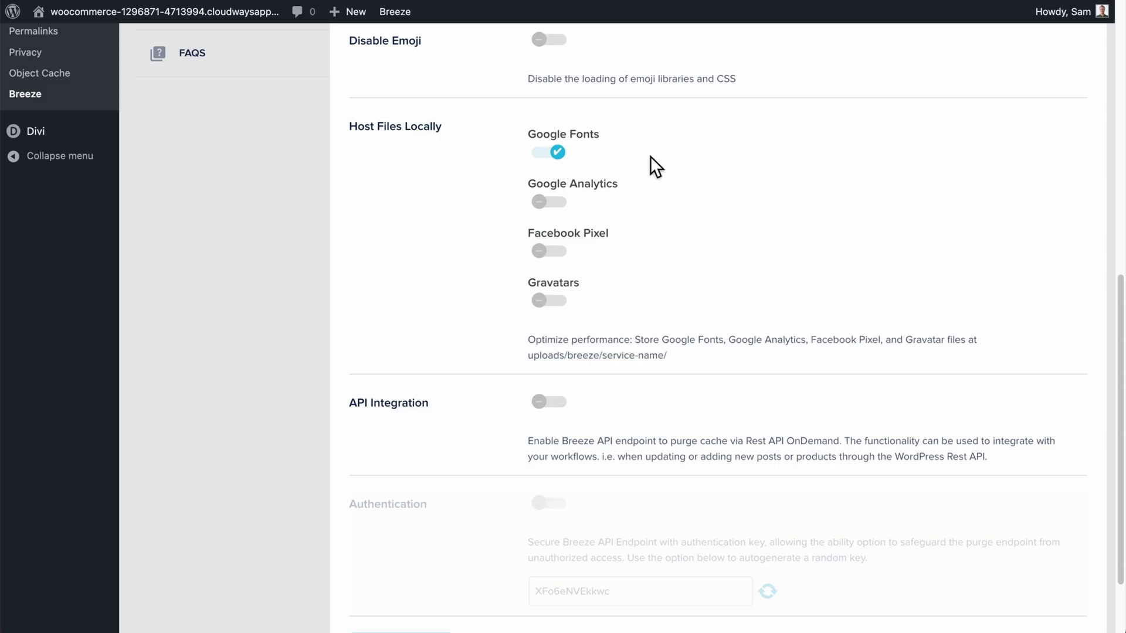
{"action": "scroll", "coordinate": [469, 156], "scroll_direction": "down", "scroll_amount": 3}
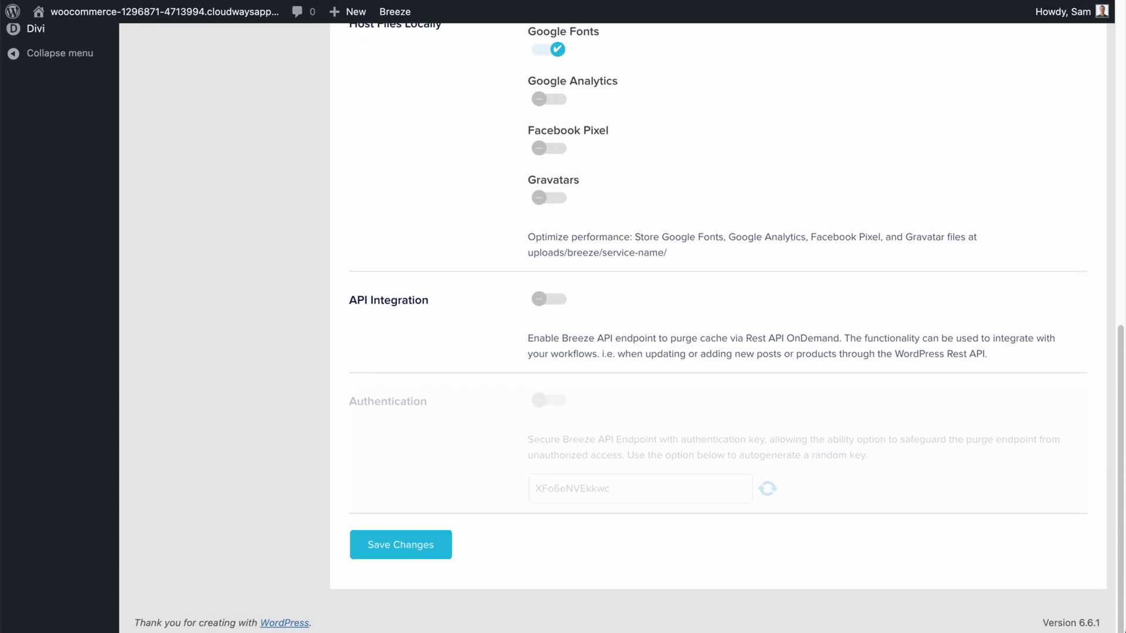
{"action": "left_click", "coordinate": [423, 546]}
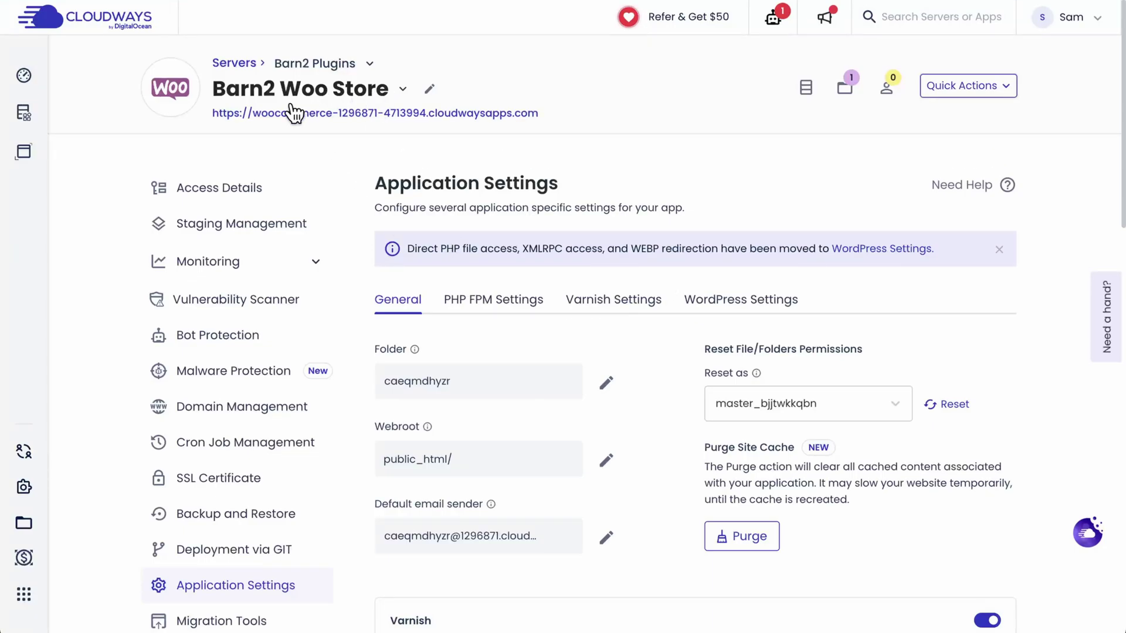
- Switch on Device Detection in Barn2 Woo Store's General settings and confirm it
{"action": "scroll", "coordinate": [285, 322], "scroll_direction": "down", "scroll_amount": 1}
{"action": "scroll", "coordinate": [285, 323], "scroll_direction": "down", "scroll_amount": 3}
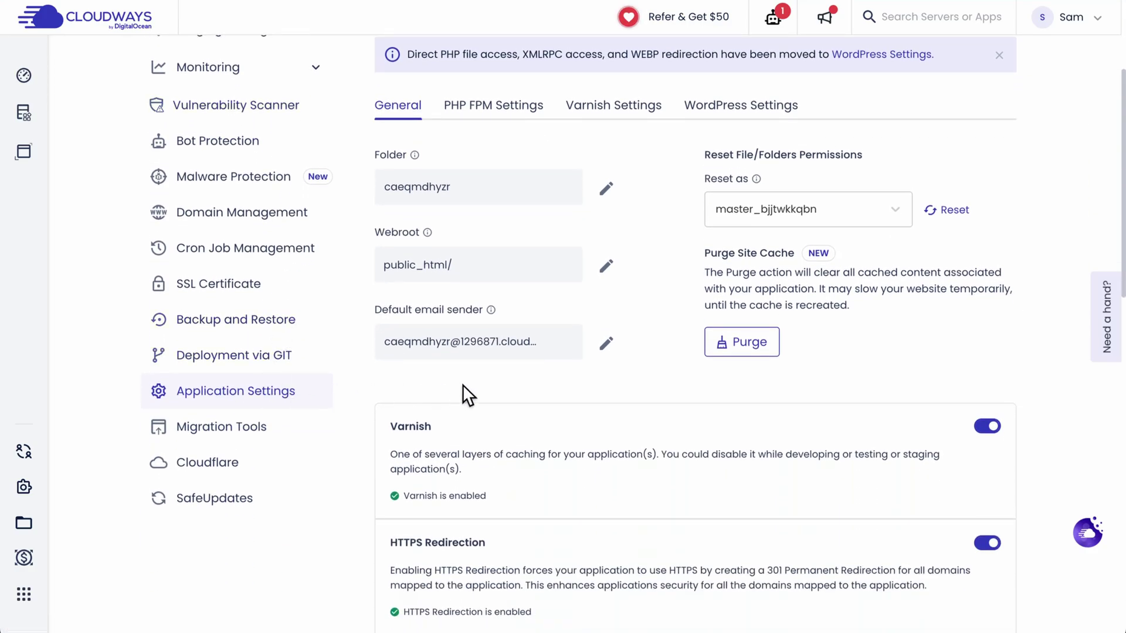
{"action": "scroll", "coordinate": [462, 385], "scroll_direction": "down", "scroll_amount": 5}
{"action": "scroll", "coordinate": [462, 385], "scroll_direction": "down", "scroll_amount": 4}
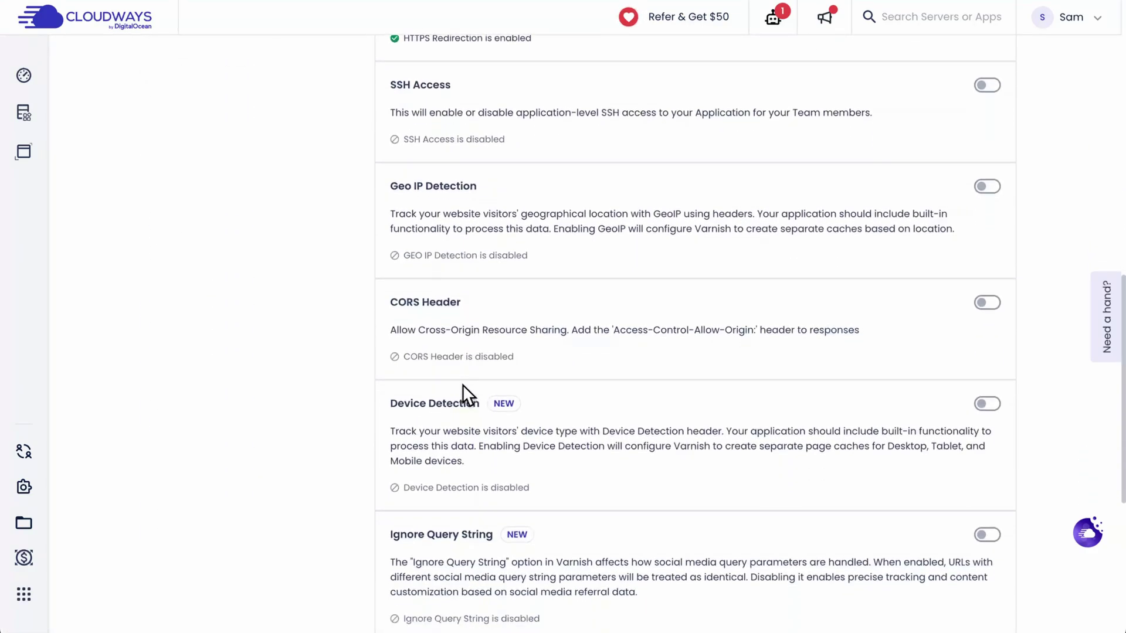
{"action": "scroll", "coordinate": [462, 385], "scroll_direction": "down", "scroll_amount": 1}
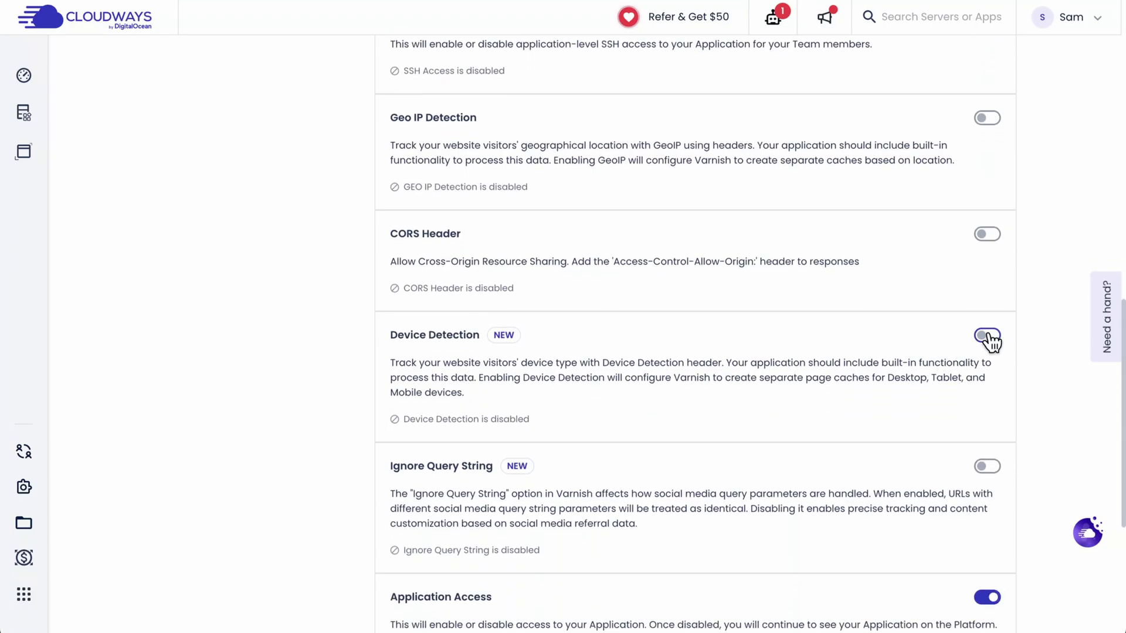
{"action": "left_click", "coordinate": [988, 336]}
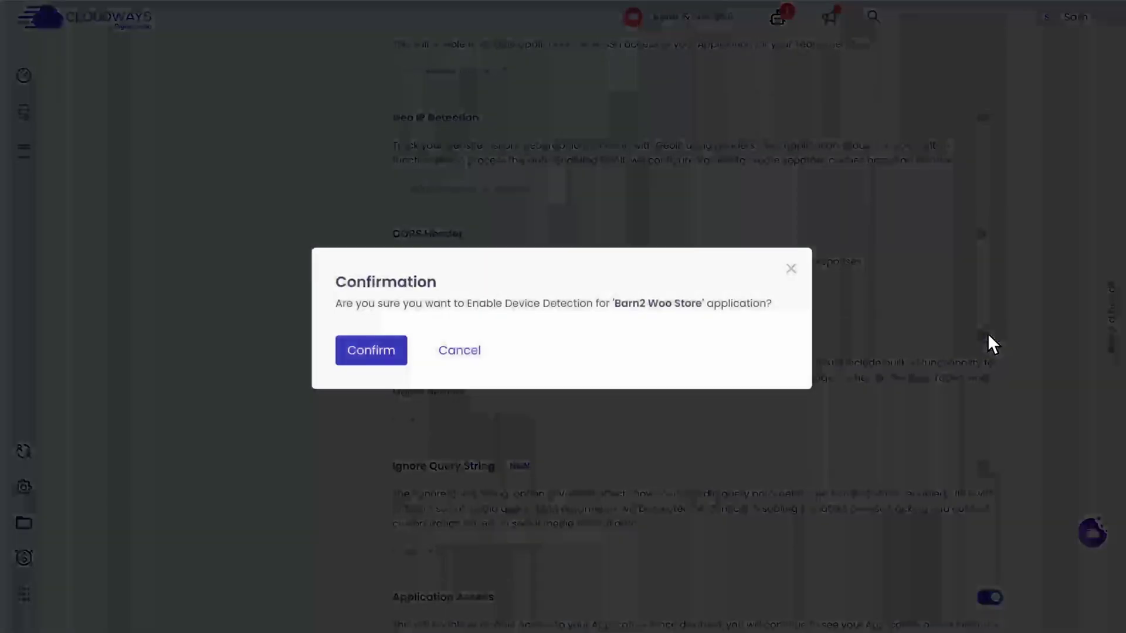
{"action": "left_click", "coordinate": [364, 355]}
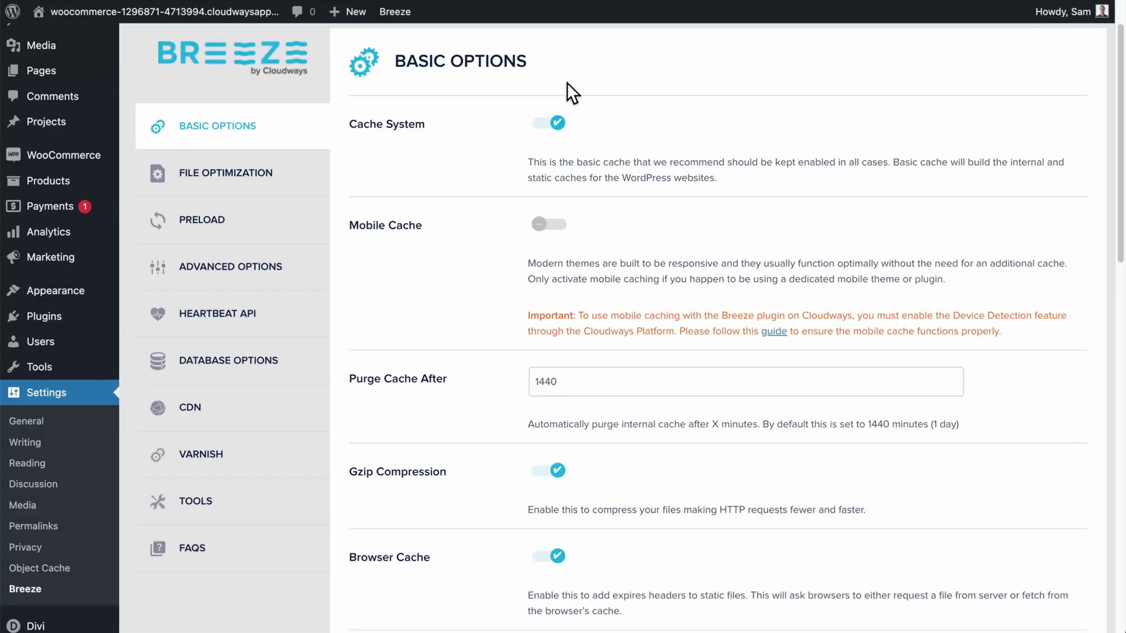
- Enable and save Breeze Mobile Cache, then purge the whole site's Varnish cache
{"action": "left_click", "coordinate": [548, 224]}
{"action": "scroll", "coordinate": [542, 256], "scroll_direction": "down", "scroll_amount": 15}
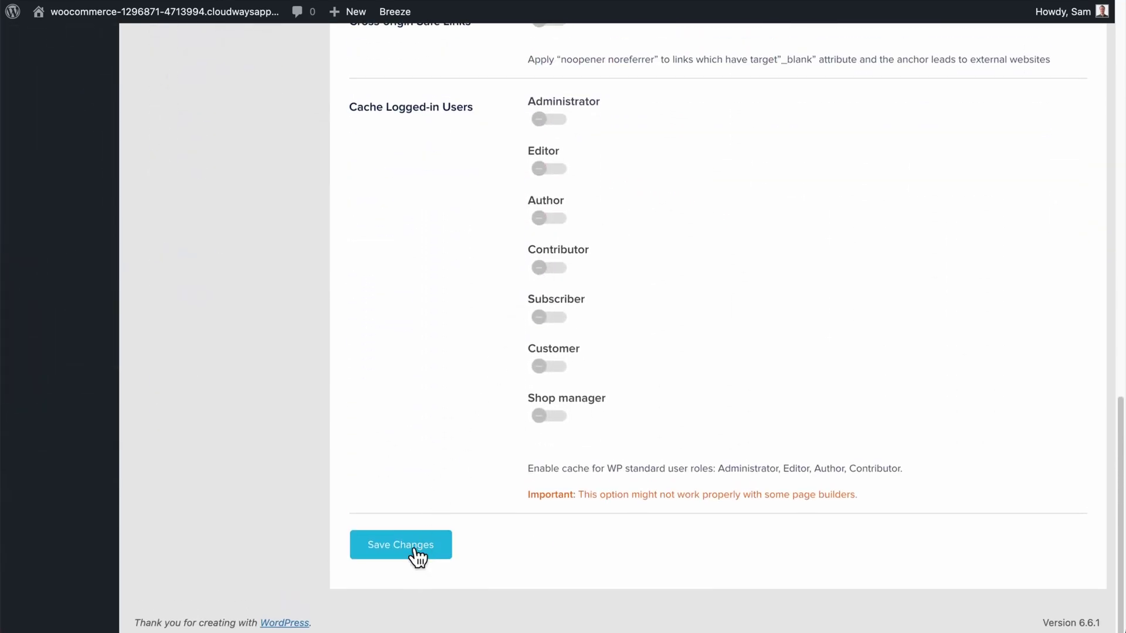
{"action": "left_click", "coordinate": [416, 548]}
{"action": "left_click", "coordinate": [414, 550]}
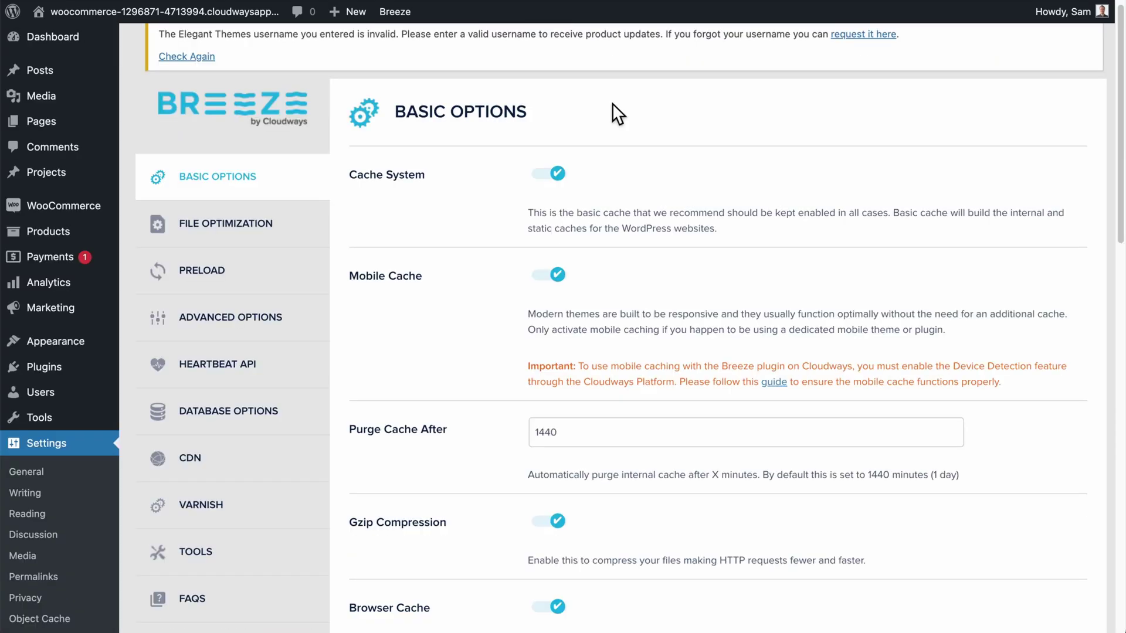
{"action": "left_click", "coordinate": [214, 504]}
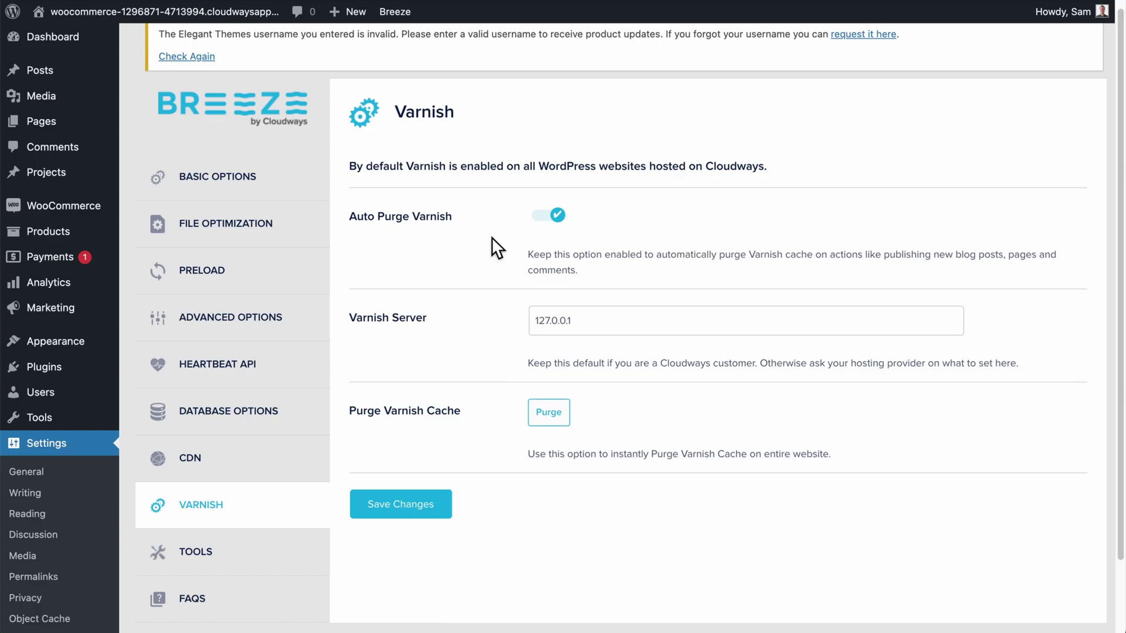
{"action": "left_click", "coordinate": [547, 418]}
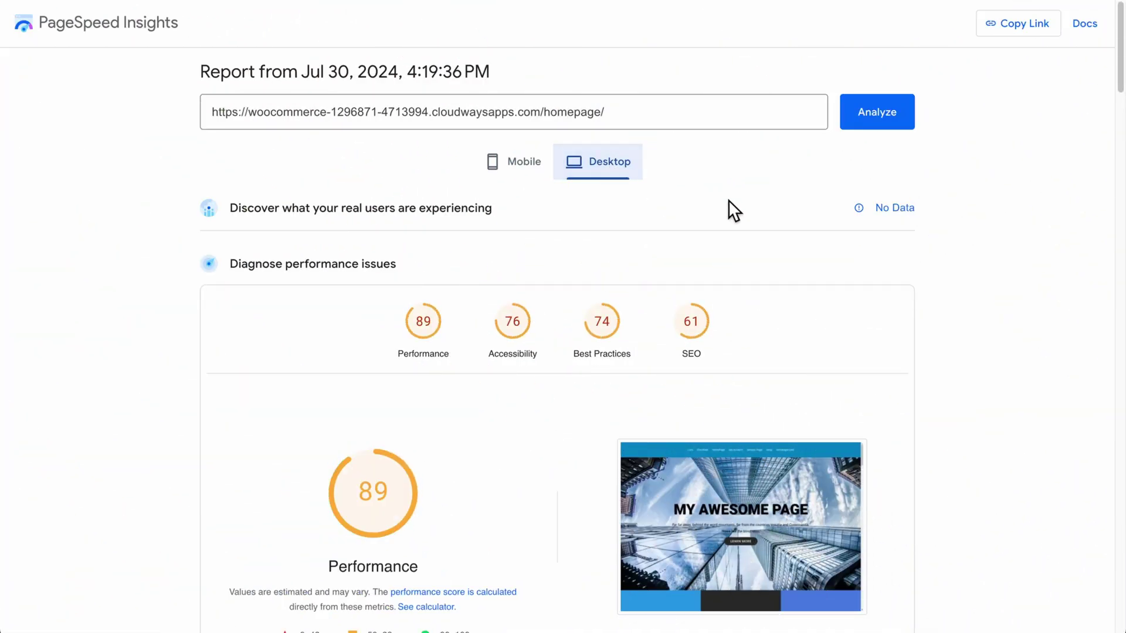
- Scroll through the desktop report and back to the Performance 89, Best Practices 74 scores
{"action": "scroll", "coordinate": [728, 199], "scroll_direction": "down", "scroll_amount": 1}
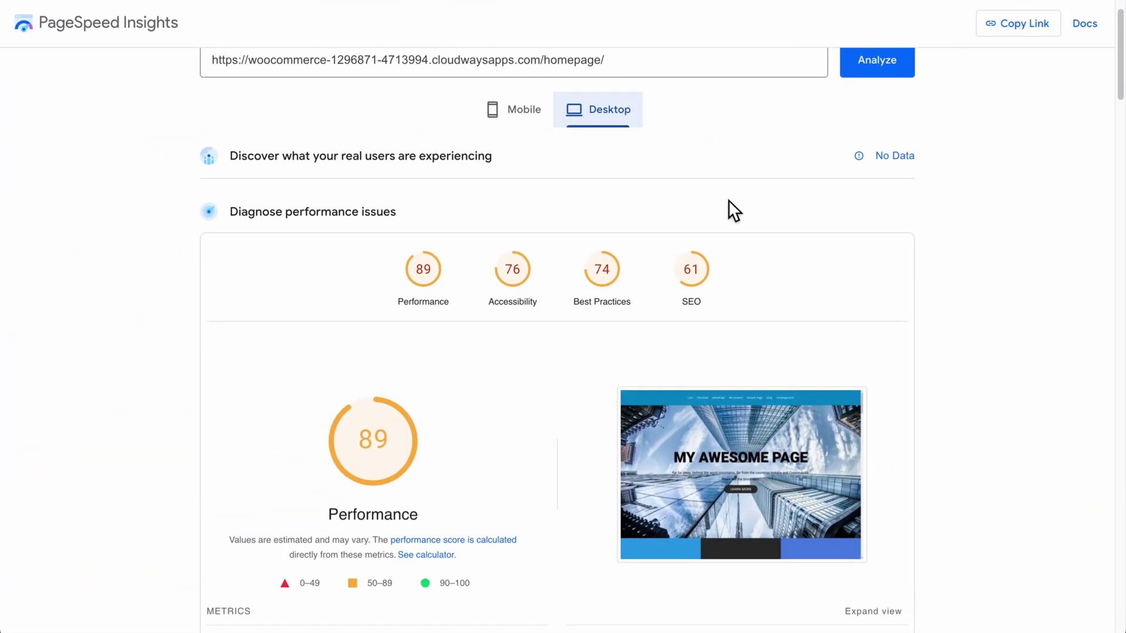
{"action": "scroll", "coordinate": [728, 199], "scroll_direction": "down", "scroll_amount": 2}
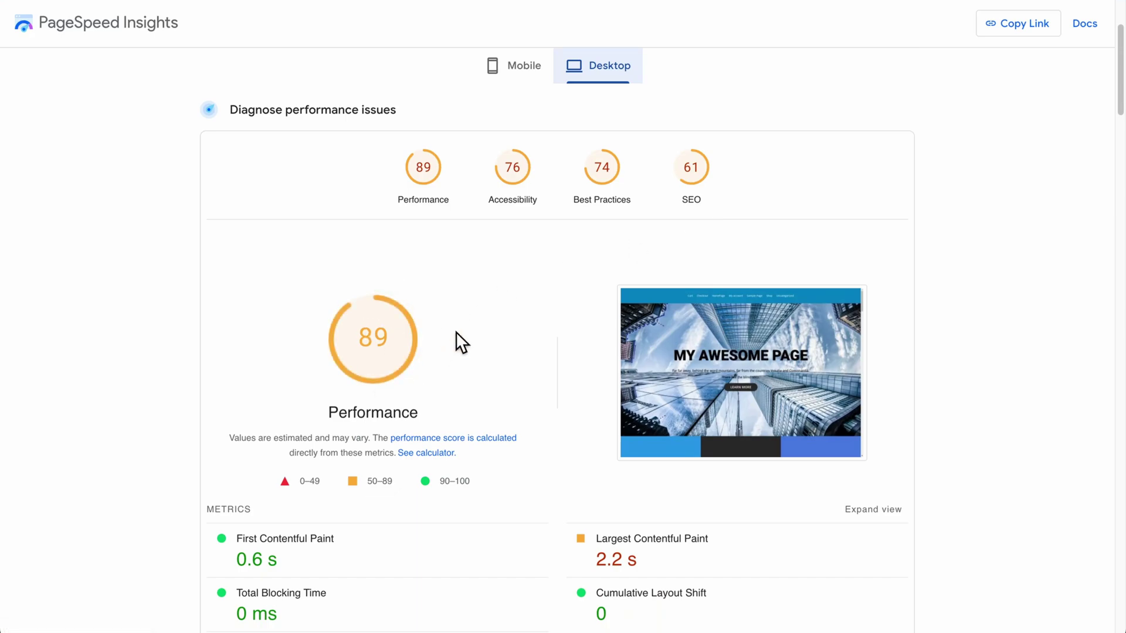
{"action": "scroll", "coordinate": [456, 332], "scroll_direction": "down", "scroll_amount": 3}
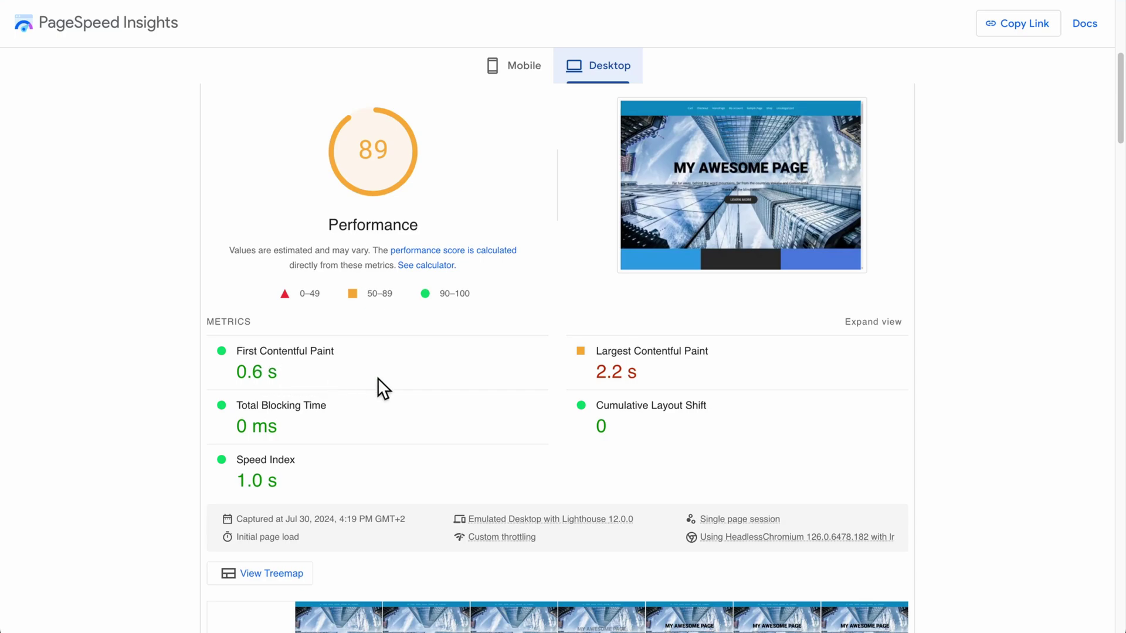
{"action": "scroll", "coordinate": [383, 389], "scroll_direction": "down", "scroll_amount": 1}
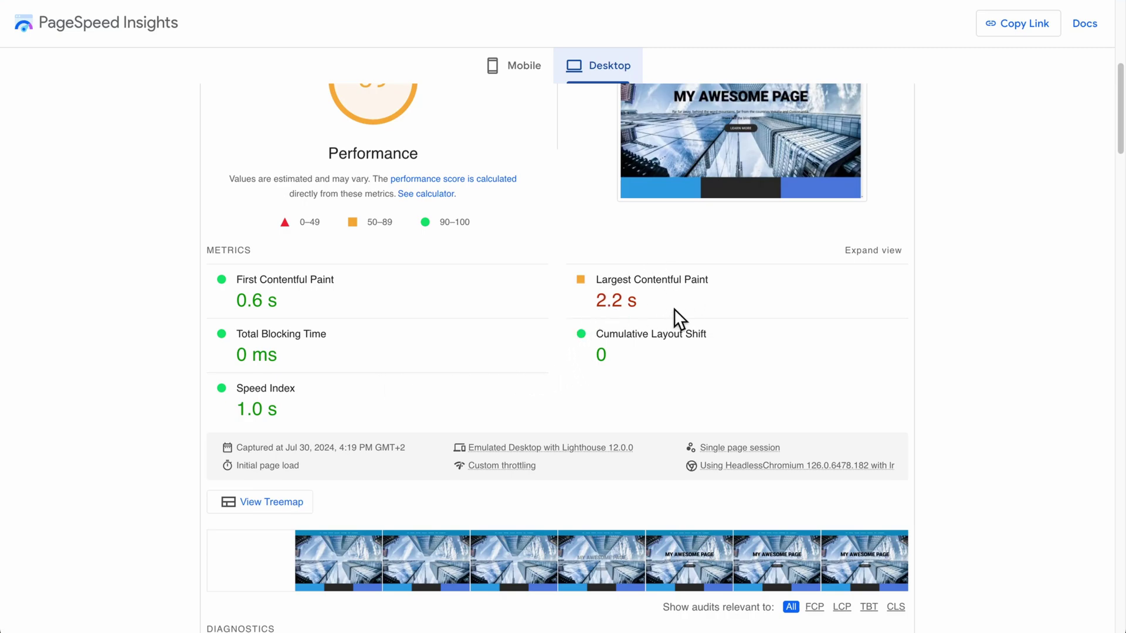
{"action": "scroll", "coordinate": [674, 309], "scroll_direction": "up", "scroll_amount": 1}
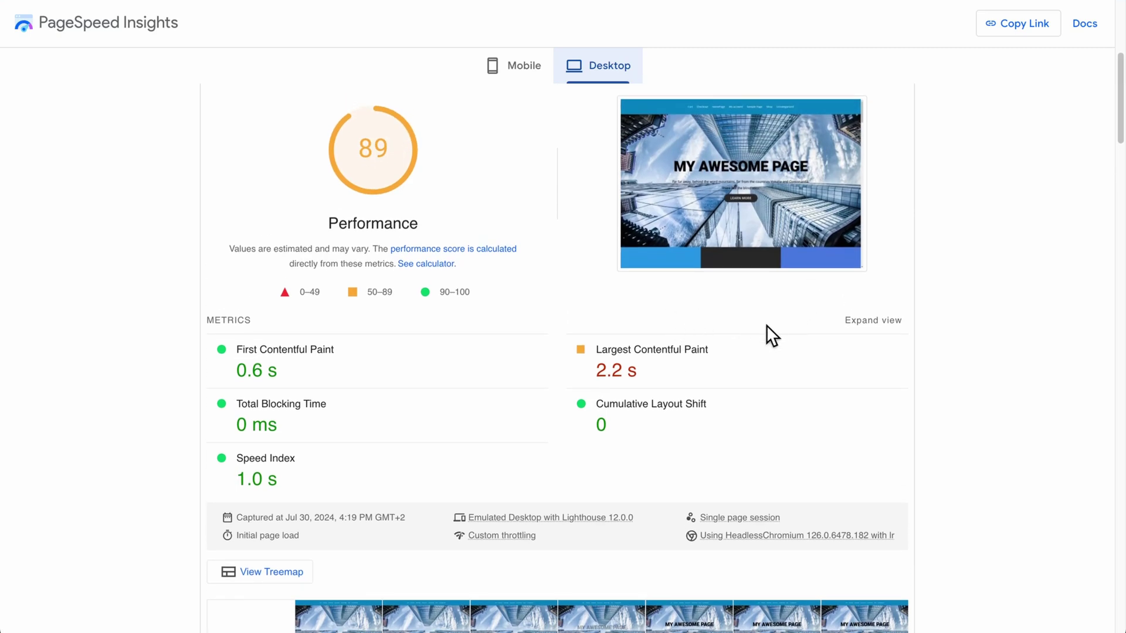
{"action": "scroll", "coordinate": [842, 304], "scroll_direction": "down", "scroll_amount": 3}
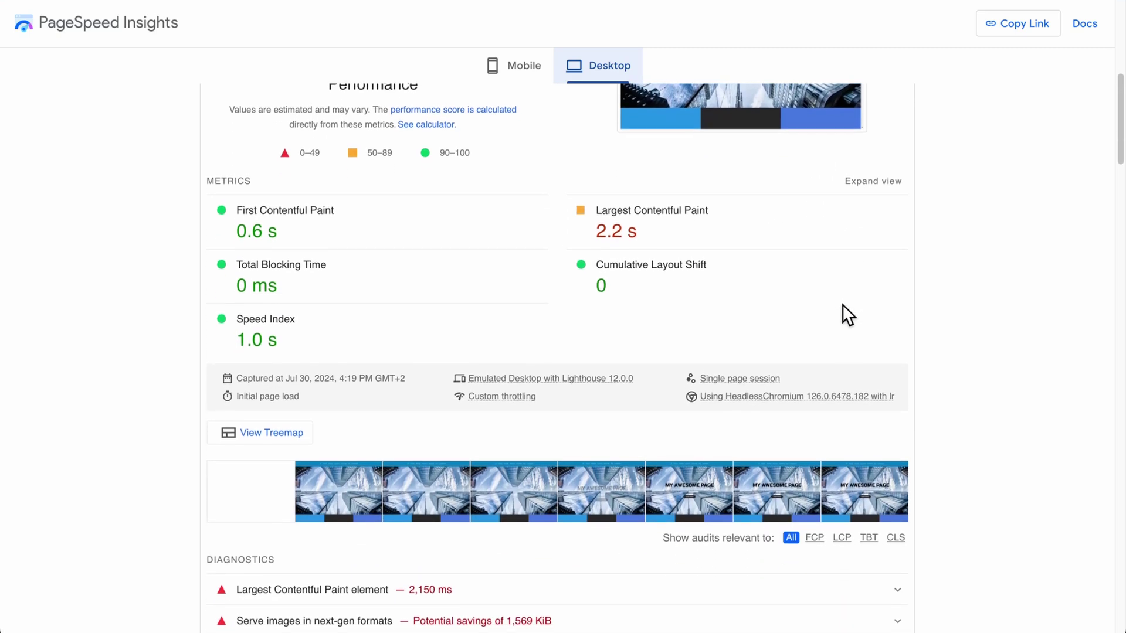
{"action": "scroll", "coordinate": [842, 302], "scroll_direction": "down", "scroll_amount": 4}
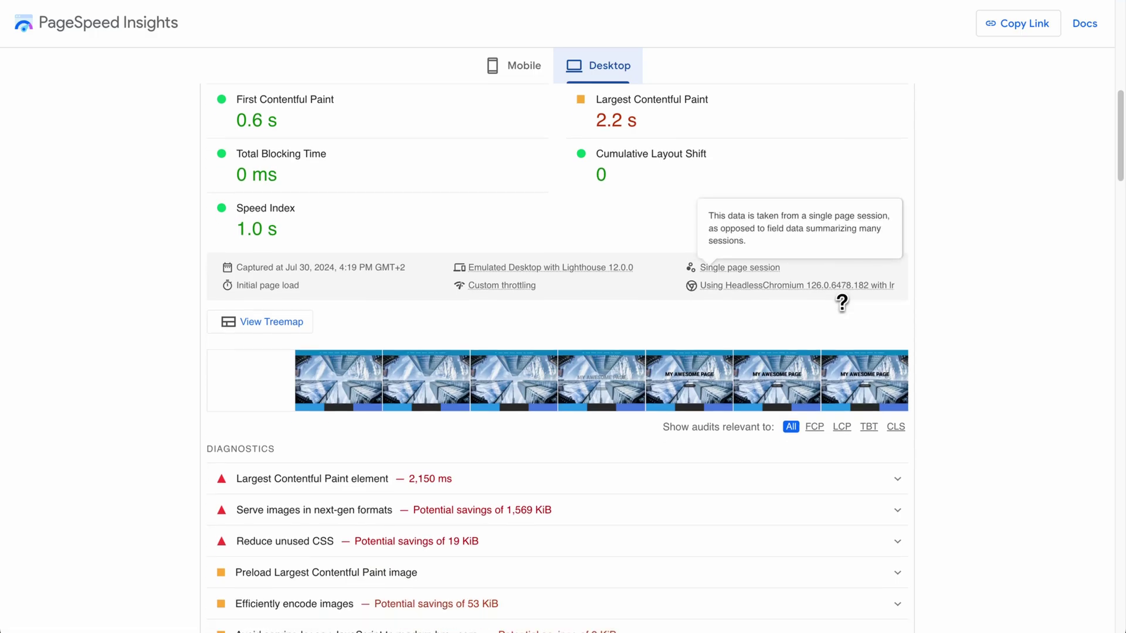
{"action": "scroll", "coordinate": [846, 314], "scroll_direction": "down", "scroll_amount": 13}
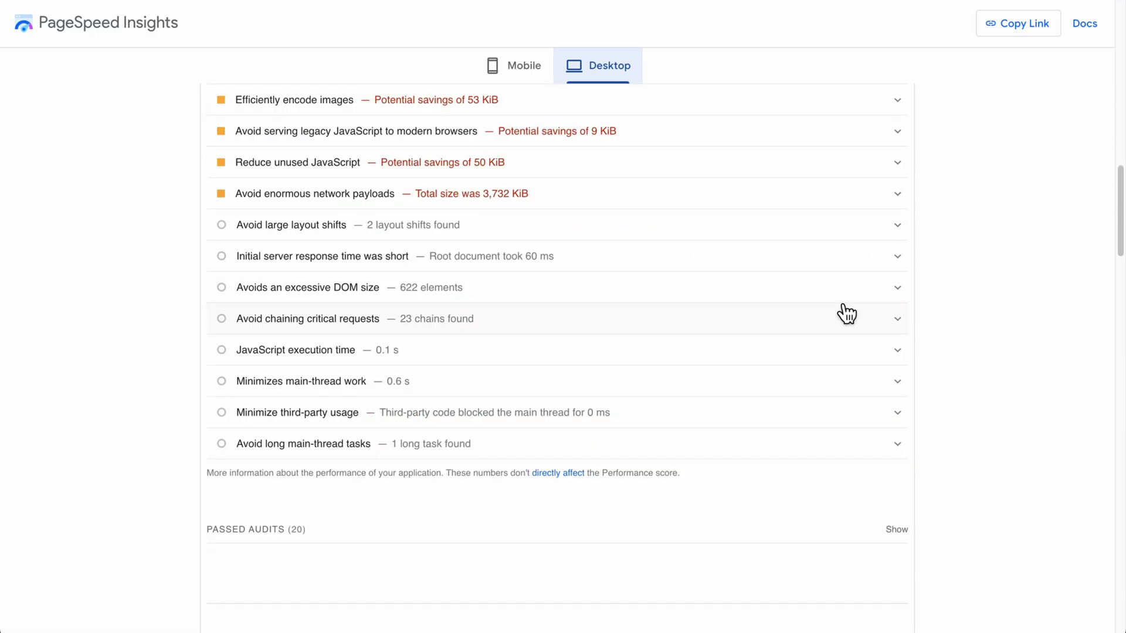
{"action": "scroll", "coordinate": [845, 308], "scroll_direction": "down", "scroll_amount": 10}
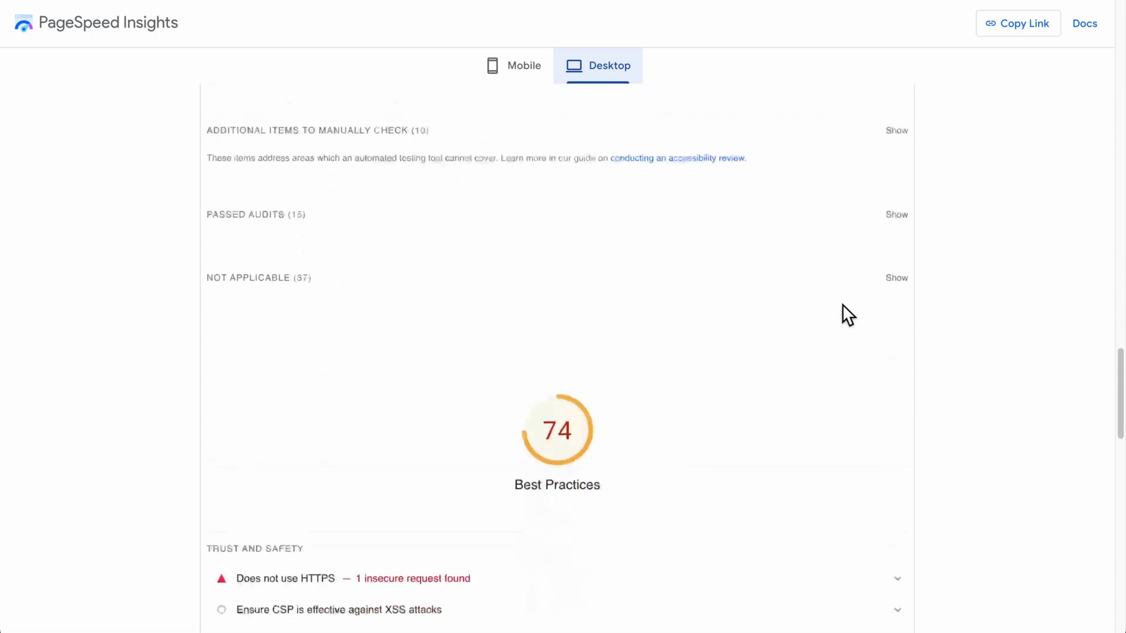
{"action": "scroll", "coordinate": [844, 307], "scroll_direction": "up", "scroll_amount": 20}
{"action": "scroll", "coordinate": [844, 307], "scroll_direction": "up", "scroll_amount": 5}
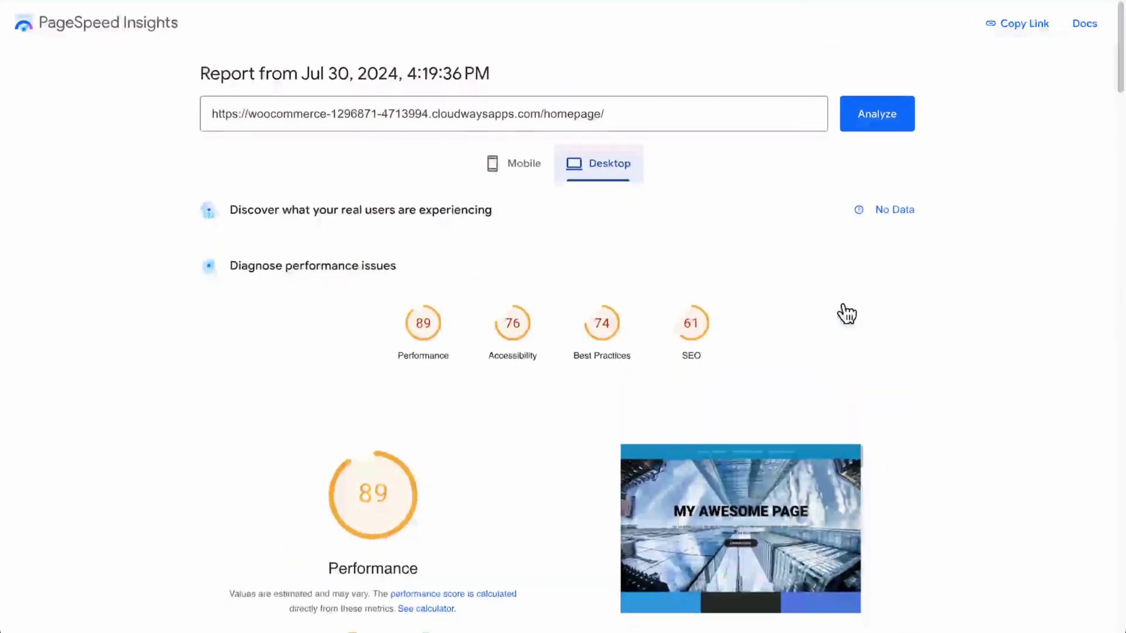
{"action": "scroll", "coordinate": [843, 305], "scroll_direction": "down", "scroll_amount": 2}
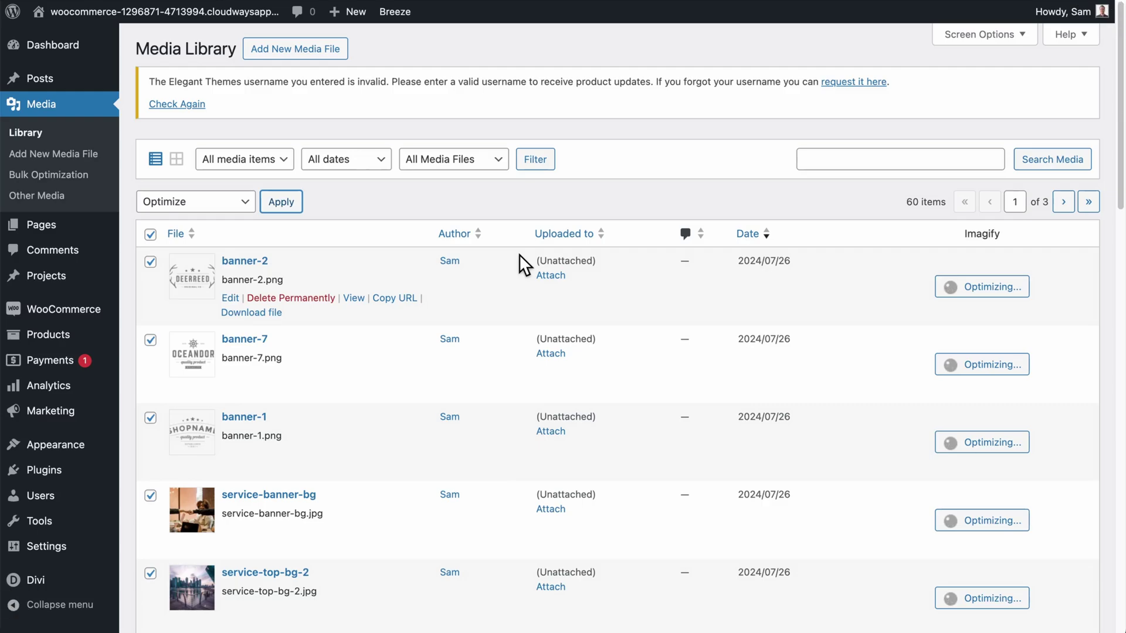
- Install and activate the Imagify plugin from the WordPress plugin directory
{"action": "scroll", "coordinate": [520, 254], "scroll_direction": "down", "scroll_amount": 10}
{"action": "scroll", "coordinate": [519, 255], "scroll_direction": "down", "scroll_amount": 12}
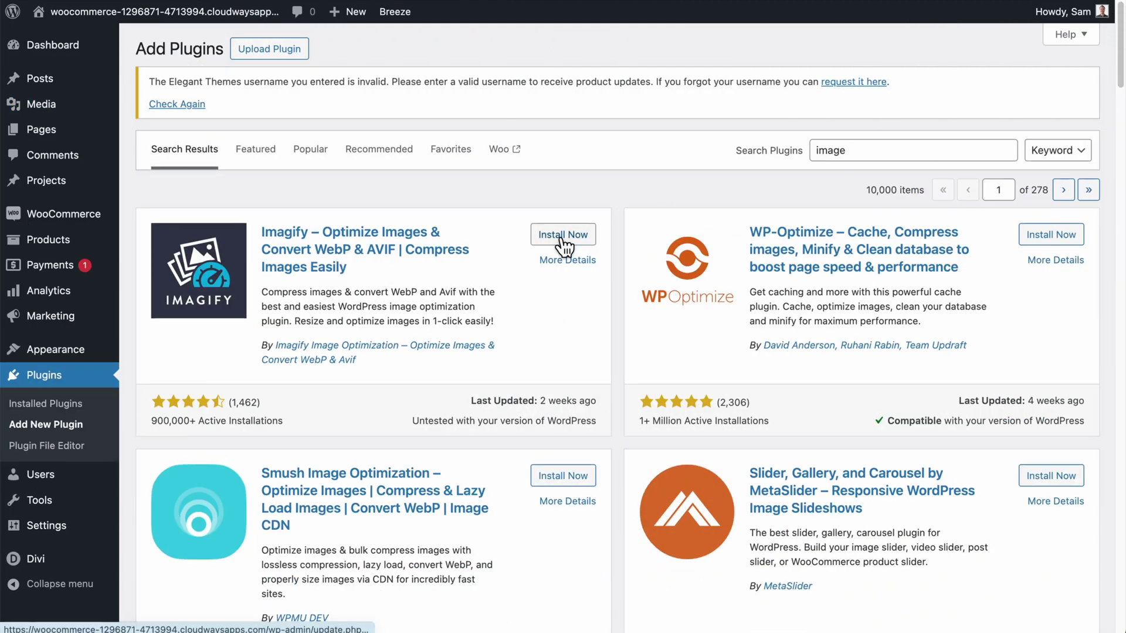
{"action": "left_click", "coordinate": [561, 237]}
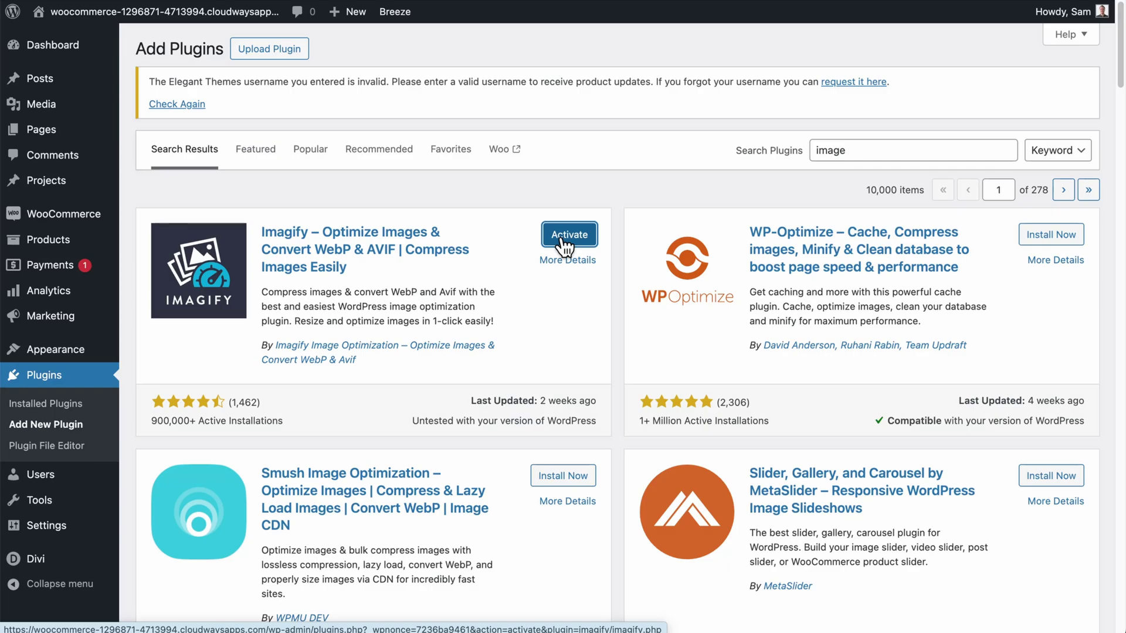
{"action": "left_click", "coordinate": [565, 236]}
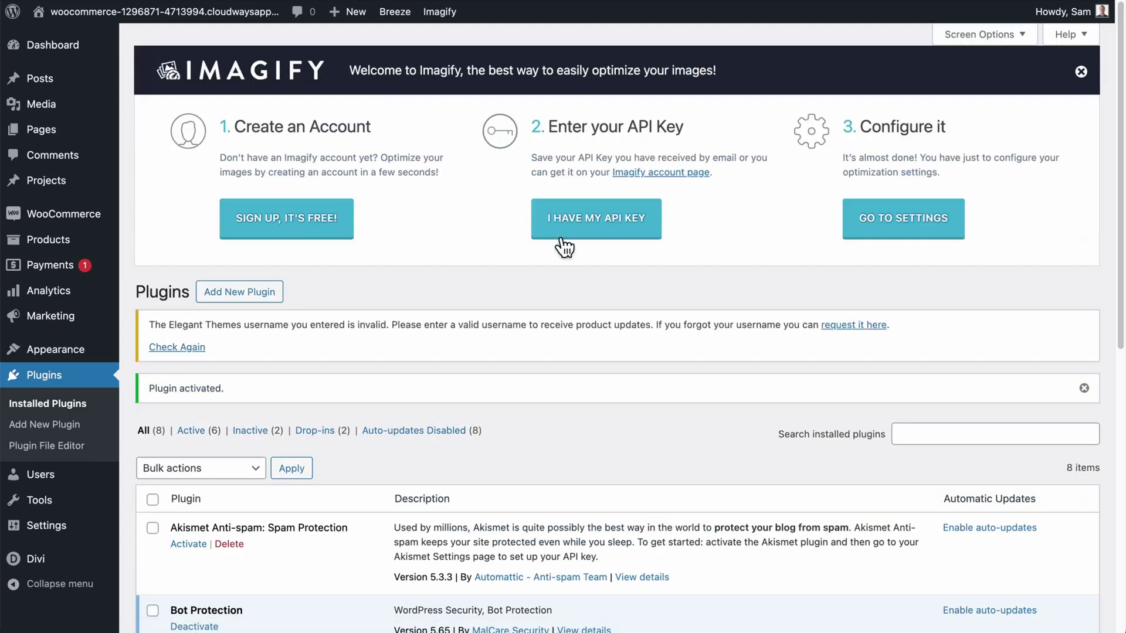
- Connect Imagify to the account by pasting the existing Imagify API key
{"action": "left_click", "coordinate": [561, 237]}
{"action": "key", "text": "ctrl+v"}
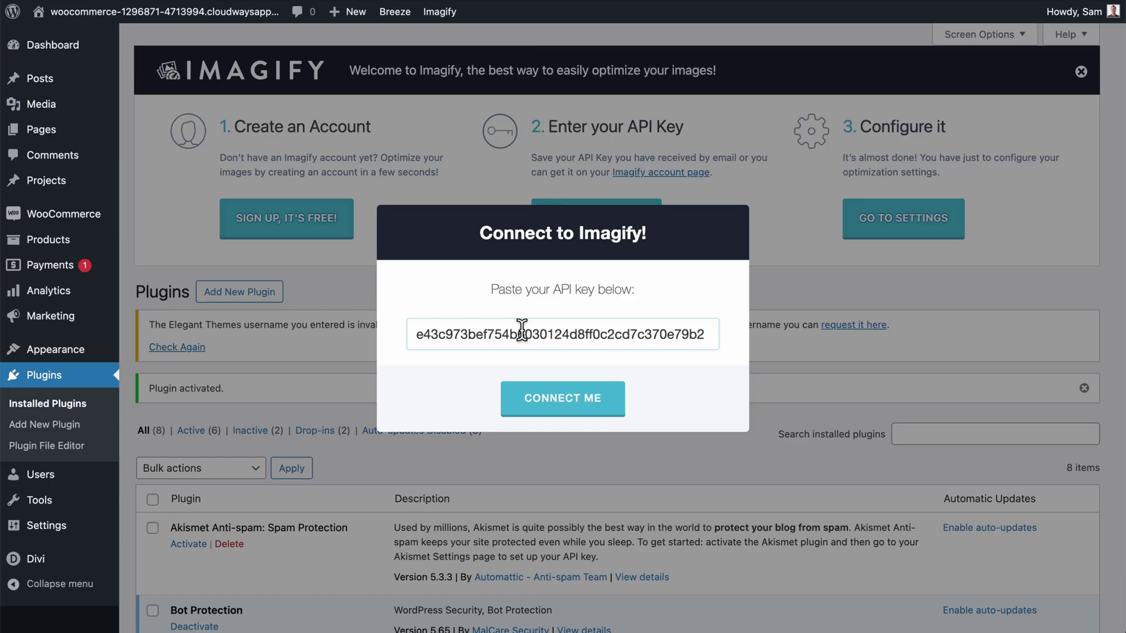
{"action": "left_click", "coordinate": [579, 405]}
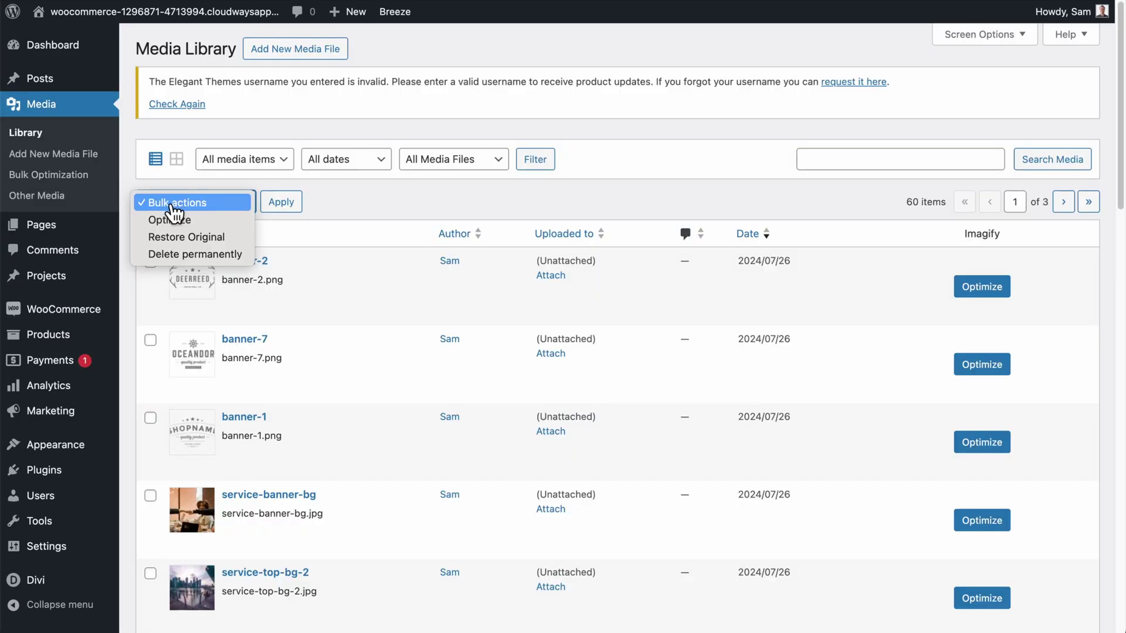
- Select all Media Library images, run the Imagify Optimize bulk action, and review each image's savings
{"action": "left_click", "coordinate": [136, 202]}
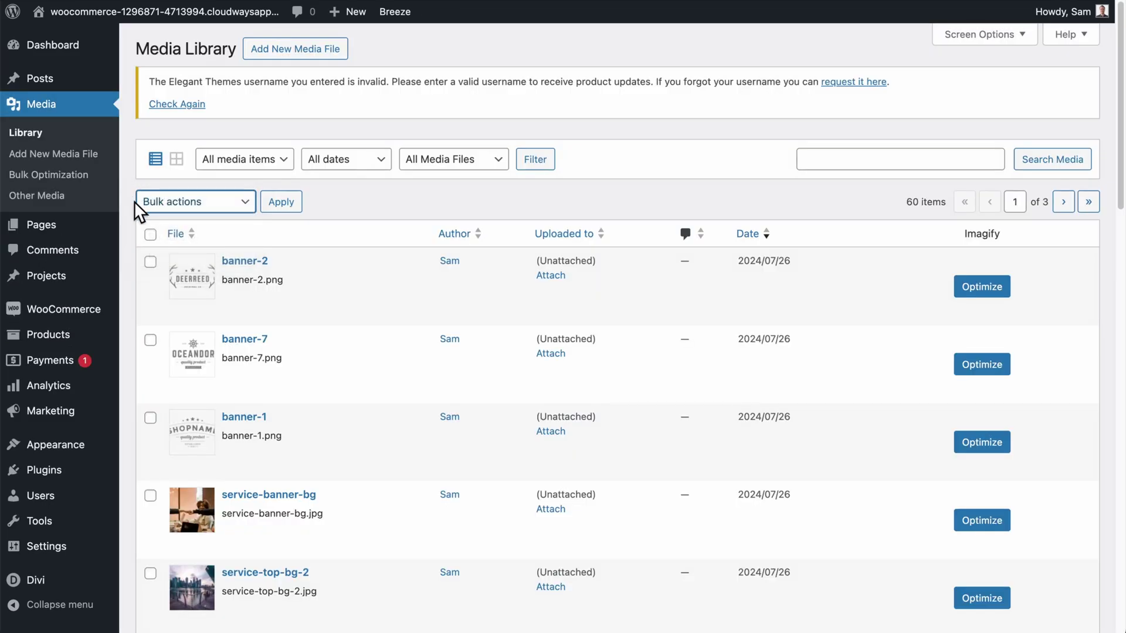
{"action": "left_click", "coordinate": [150, 235]}
{"action": "scroll", "coordinate": [214, 215], "scroll_direction": "down", "scroll_amount": 20}
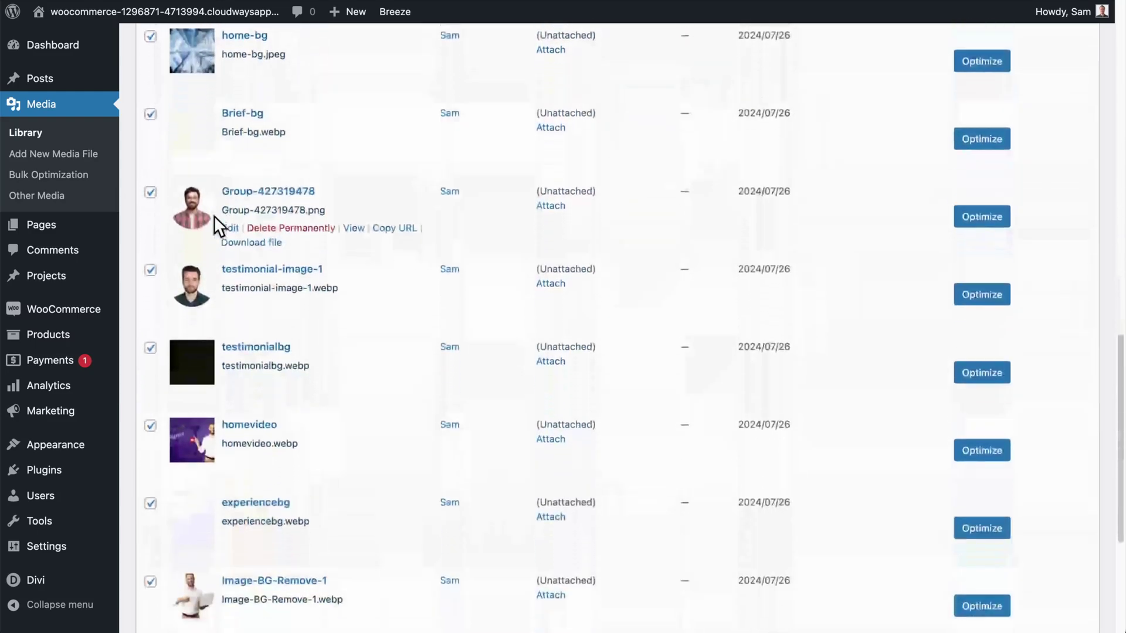
{"action": "scroll", "coordinate": [214, 215], "scroll_direction": "up", "scroll_amount": 20}
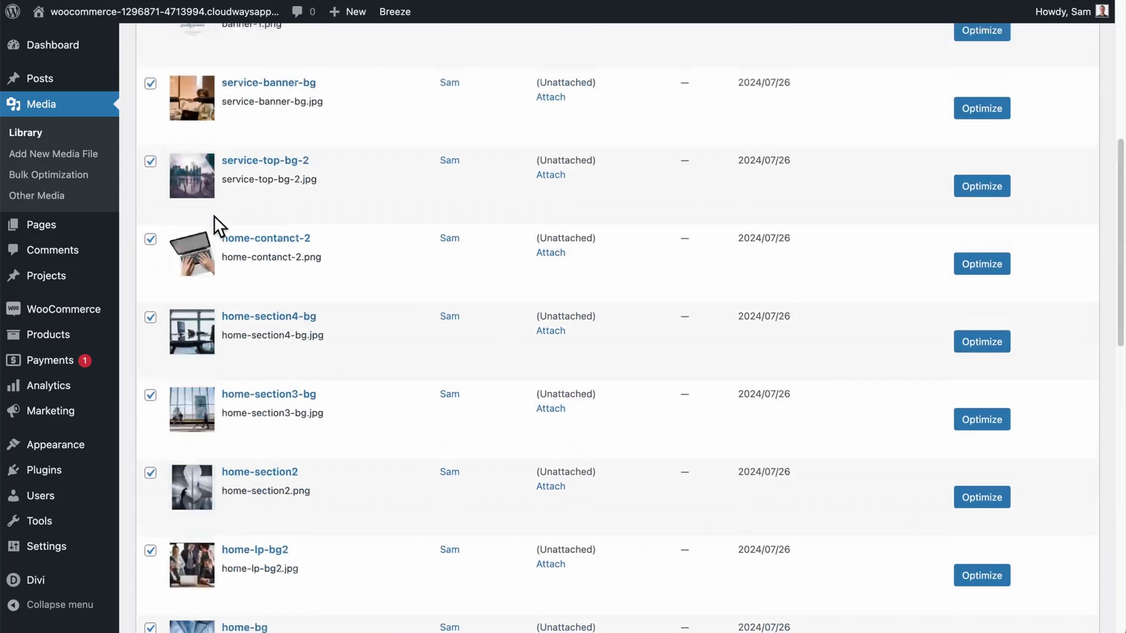
{"action": "left_click", "coordinate": [243, 206]}
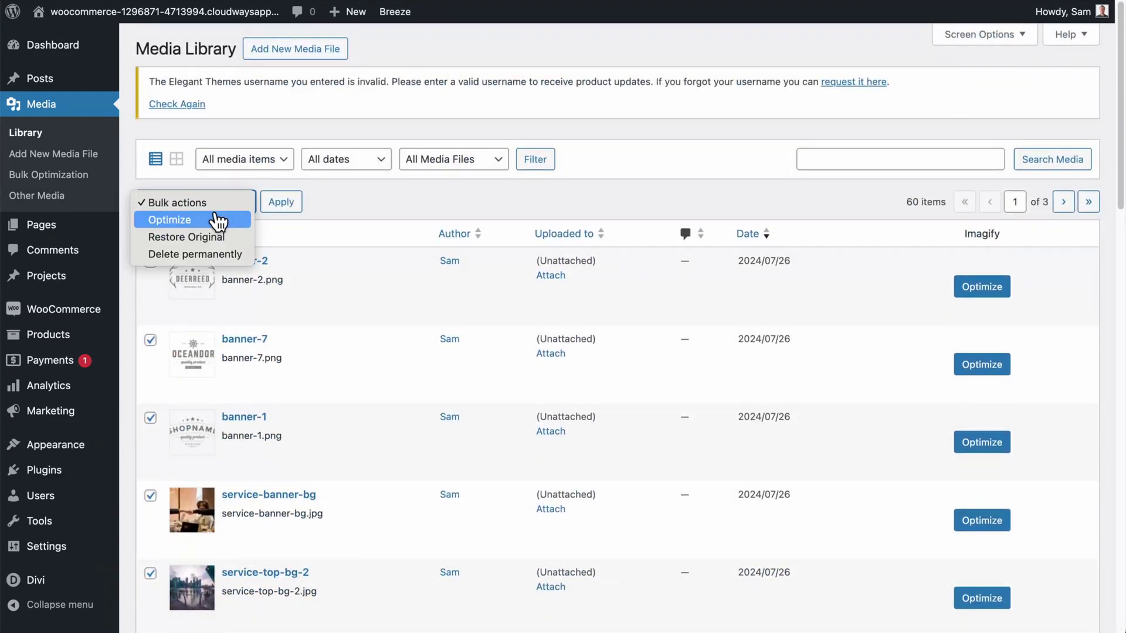
{"action": "left_click", "coordinate": [221, 221]}
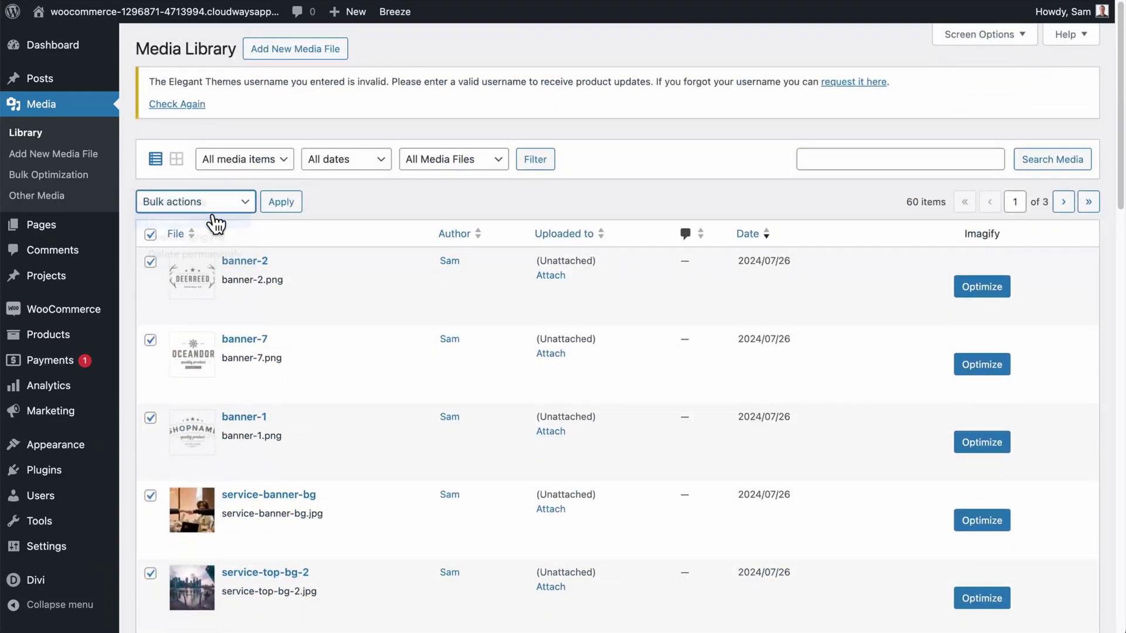
{"action": "left_click", "coordinate": [279, 206]}
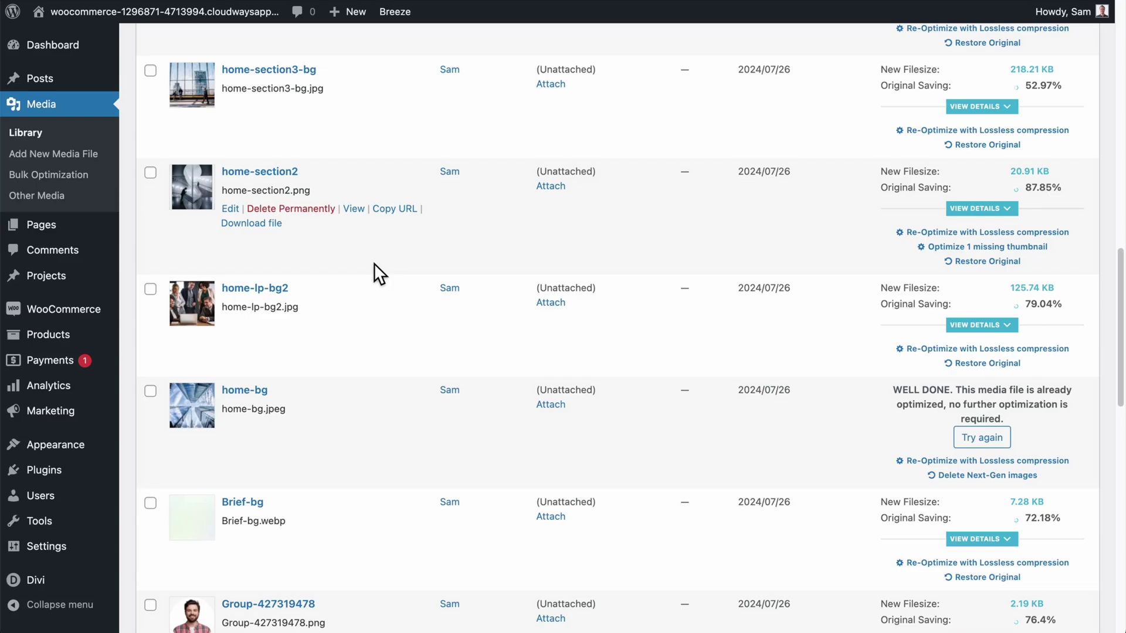
{"action": "scroll", "coordinate": [375, 263], "scroll_direction": "down", "scroll_amount": 3}
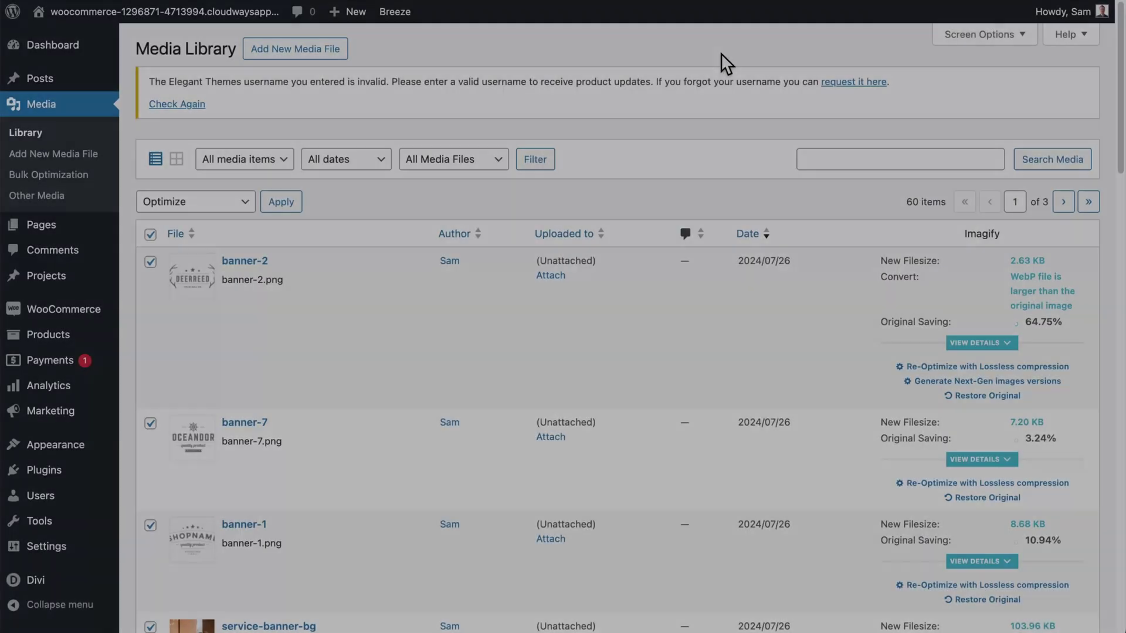
{"action": "scroll", "coordinate": [720, 52], "scroll_direction": "down", "scroll_amount": 2}
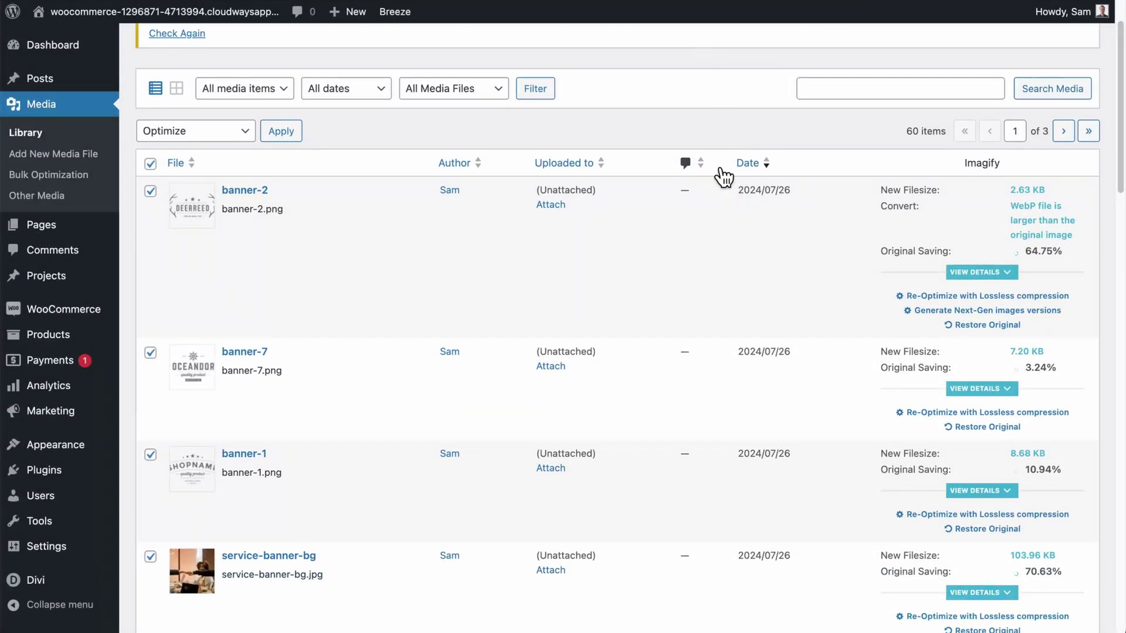
{"action": "scroll", "coordinate": [727, 260], "scroll_direction": "down", "scroll_amount": 1}
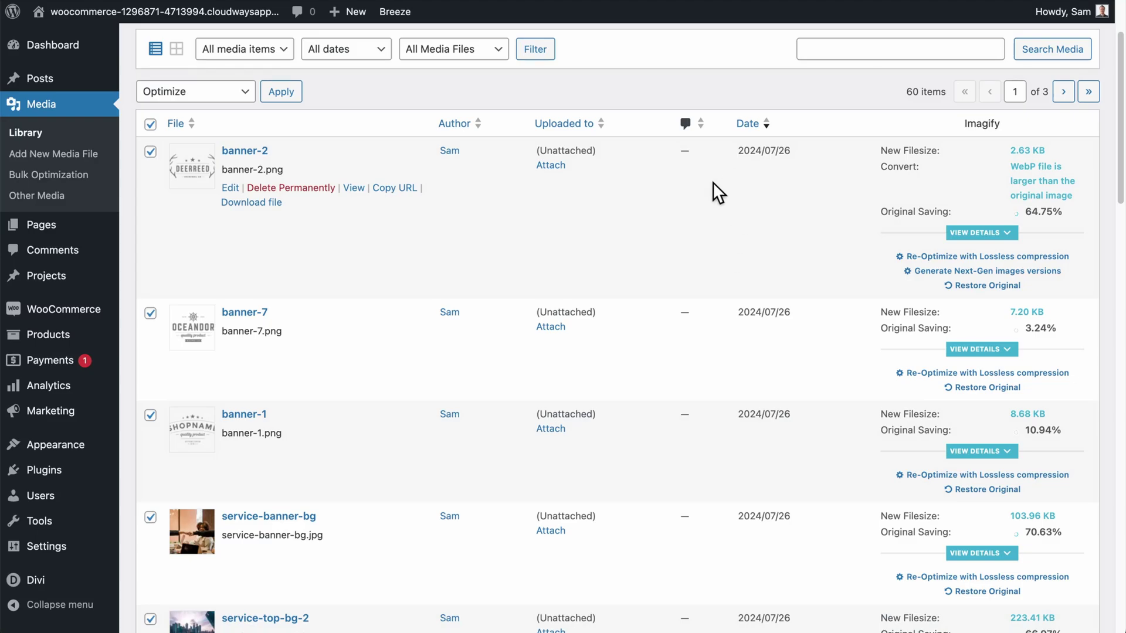
{"action": "scroll", "coordinate": [712, 182], "scroll_direction": "down", "scroll_amount": 5}
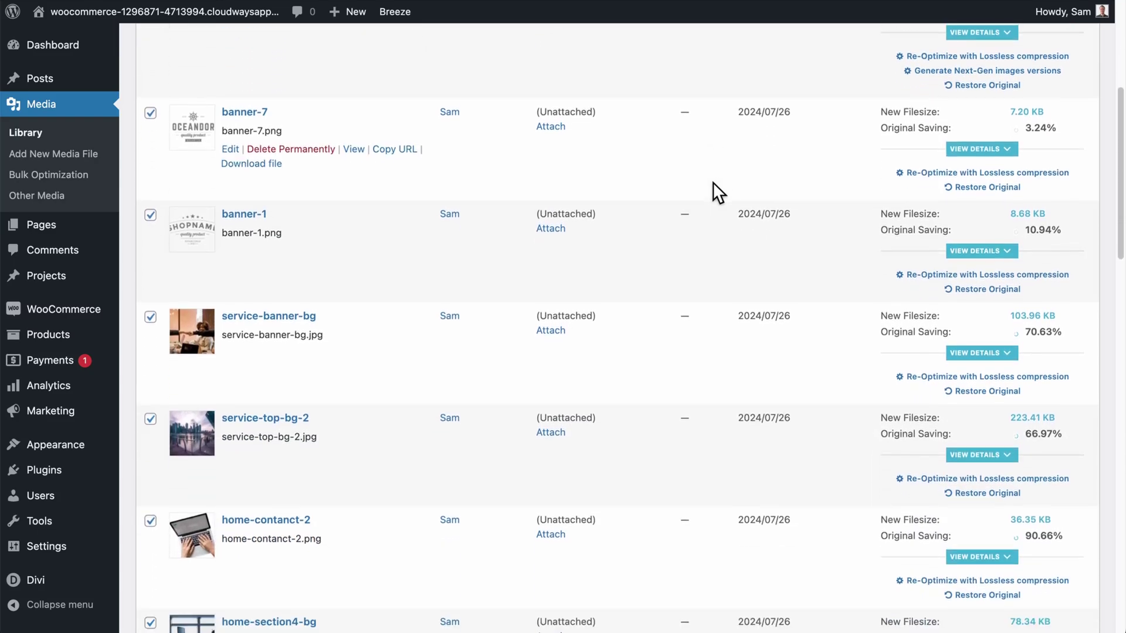
{"action": "scroll", "coordinate": [712, 181], "scroll_direction": "down", "scroll_amount": 2}
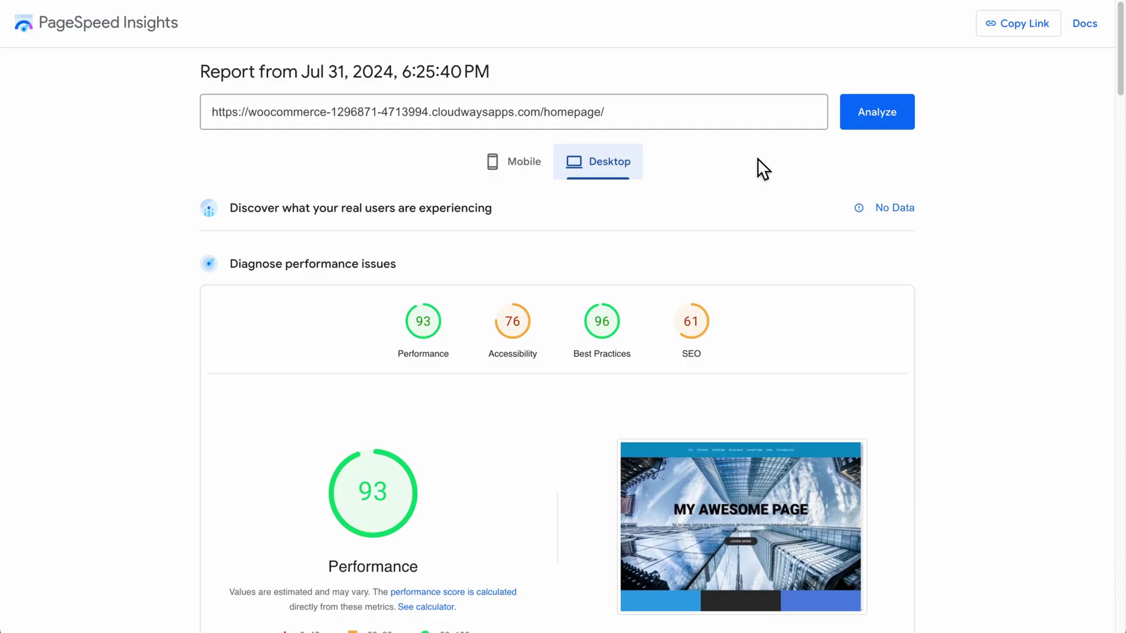
- Review the new desktop PageSpeed report showing Performance 93 and its metrics
{"action": "scroll", "coordinate": [757, 158], "scroll_direction": "down", "scroll_amount": 3}
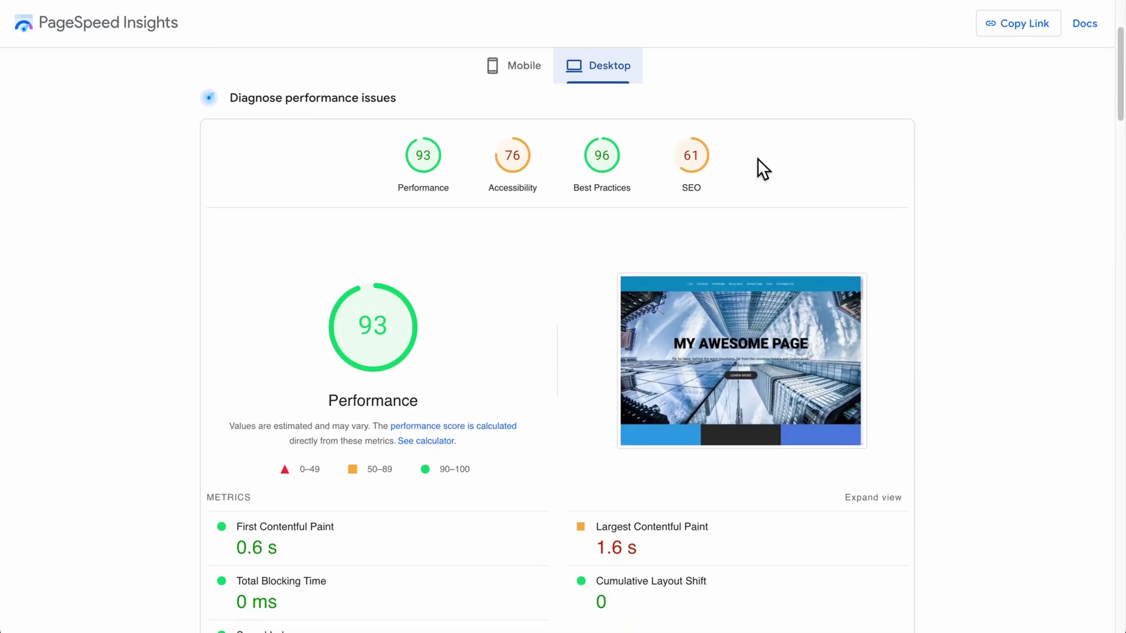
{"action": "scroll", "coordinate": [757, 159], "scroll_direction": "down", "scroll_amount": 3}
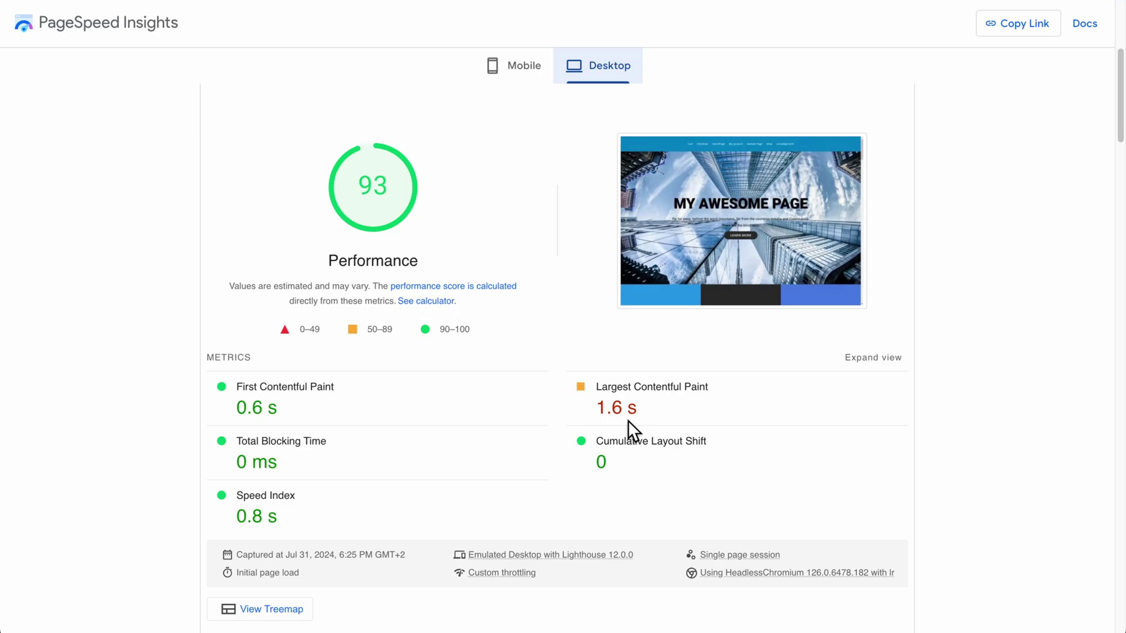
{"action": "scroll", "coordinate": [718, 425], "scroll_direction": "down", "scroll_amount": 1}
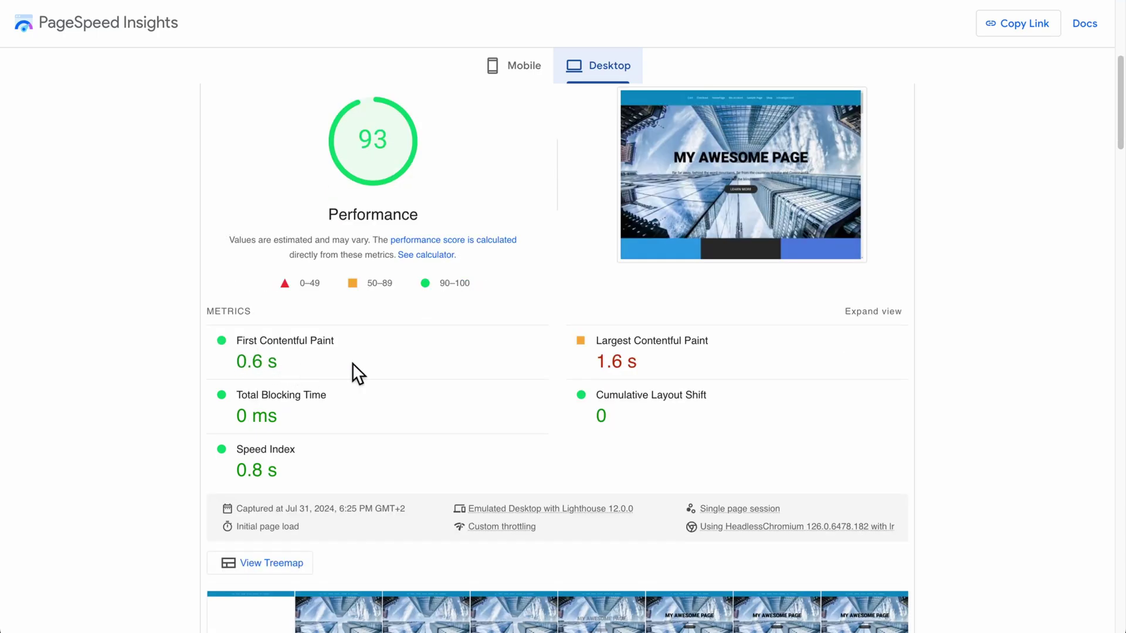
{"action": "scroll", "coordinate": [353, 364], "scroll_direction": "up", "scroll_amount": 4}
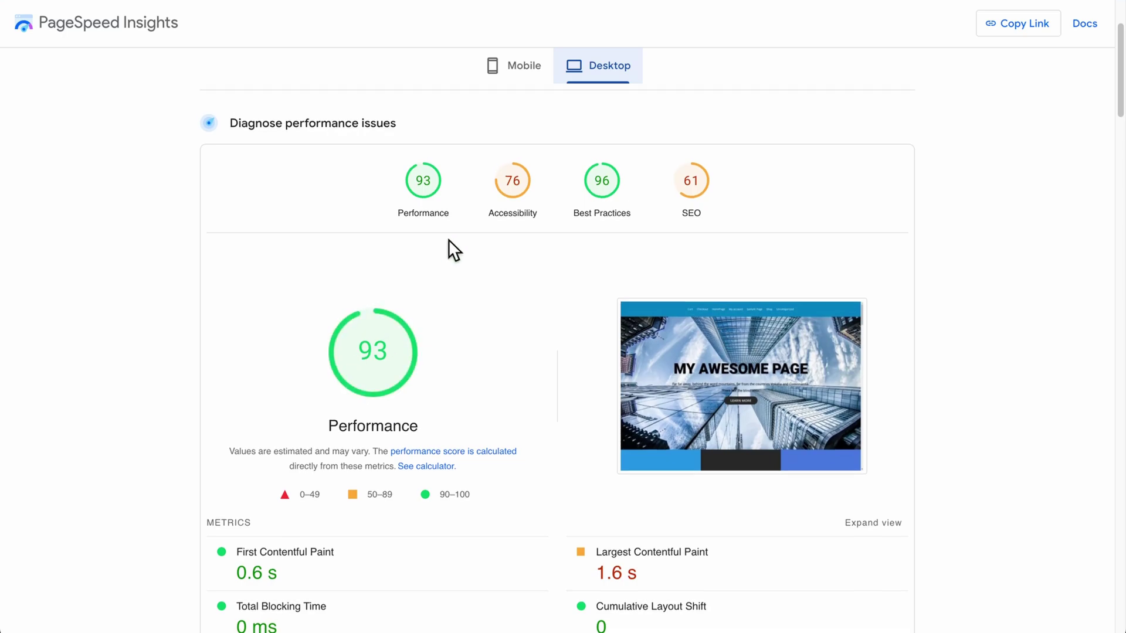
- Switch to the mobile PageSpeed results and review the Performance score of 68
{"action": "left_click", "coordinate": [503, 78]}
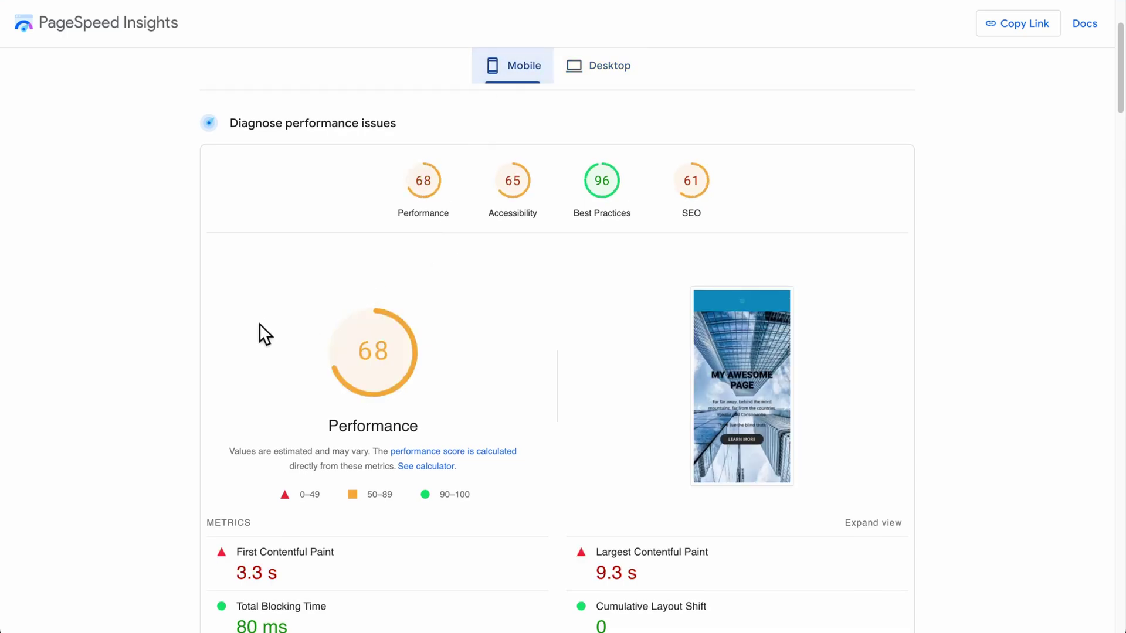
{"action": "scroll", "coordinate": [259, 324], "scroll_direction": "down", "scroll_amount": 3}
{"action": "scroll", "coordinate": [259, 335], "scroll_direction": "down", "scroll_amount": 1}
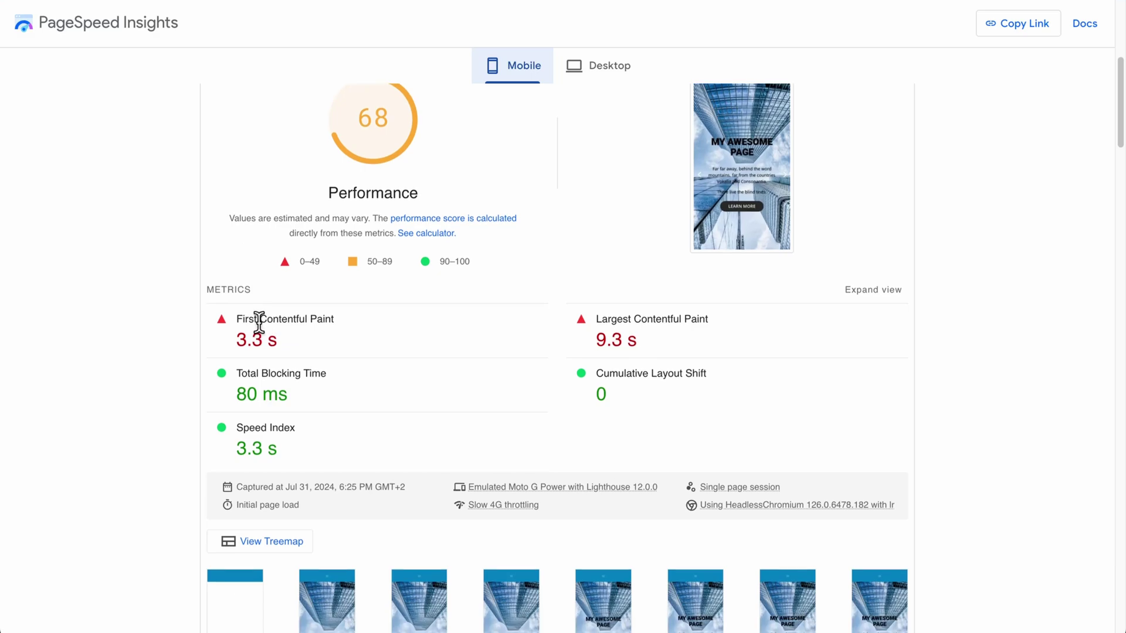
{"action": "scroll", "coordinate": [259, 322], "scroll_direction": "down", "scroll_amount": 2}
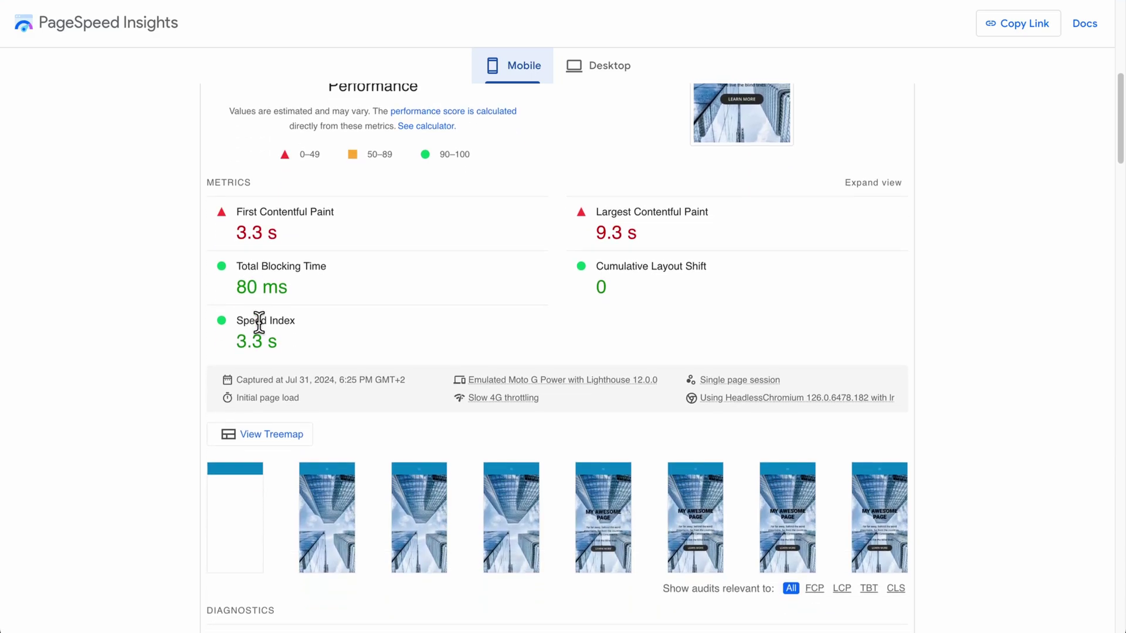
{"action": "scroll", "coordinate": [259, 322], "scroll_direction": "up", "scroll_amount": 5}
{"action": "scroll", "coordinate": [259, 322], "scroll_direction": "down", "scroll_amount": 1}
{"action": "scroll", "coordinate": [259, 323], "scroll_direction": "up", "scroll_amount": 1}
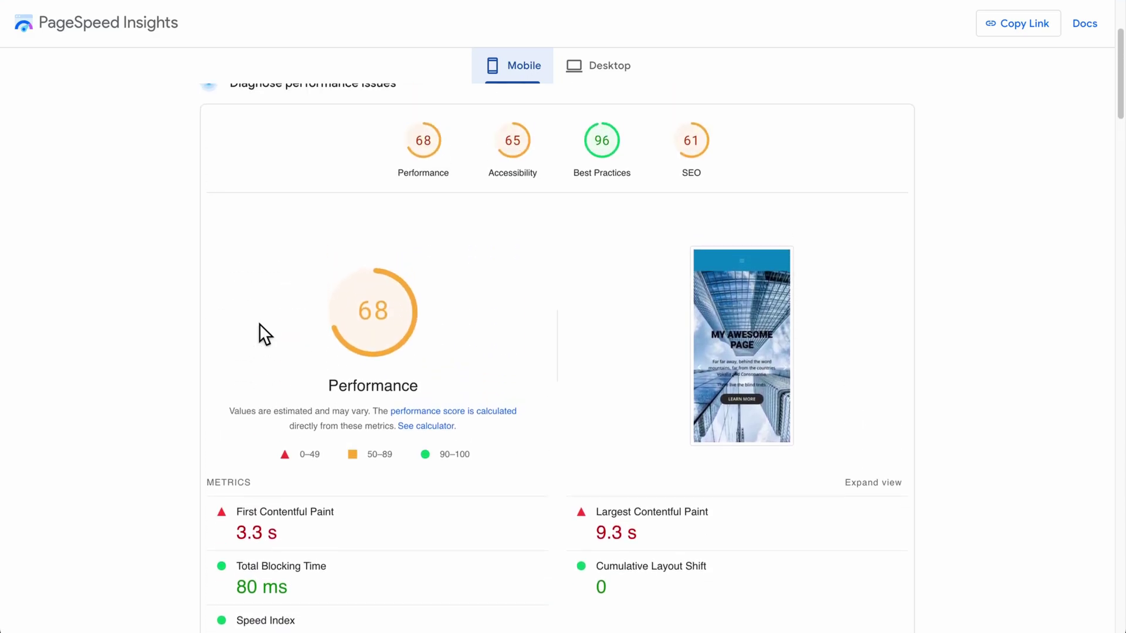
{"action": "scroll", "coordinate": [259, 322], "scroll_direction": "up", "scroll_amount": 1}
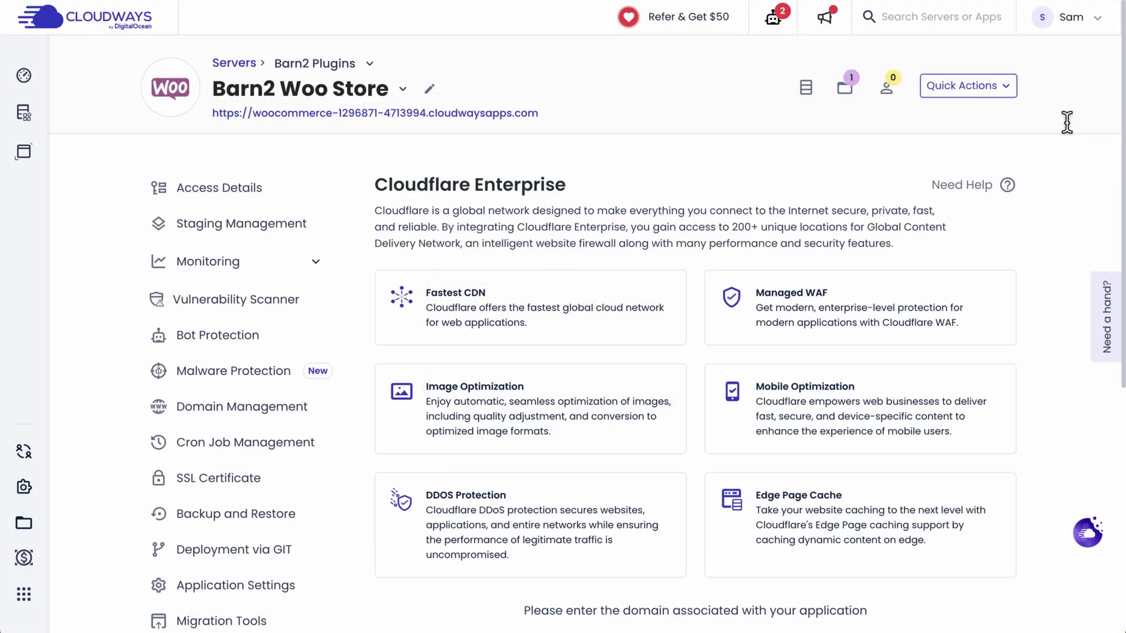
- Scroll the Cloudflare Enterprise page to the domain field and pricing from $4.99 to $1.99/mon
{"action": "scroll", "coordinate": [1078, 170], "scroll_direction": "down", "scroll_amount": 6}
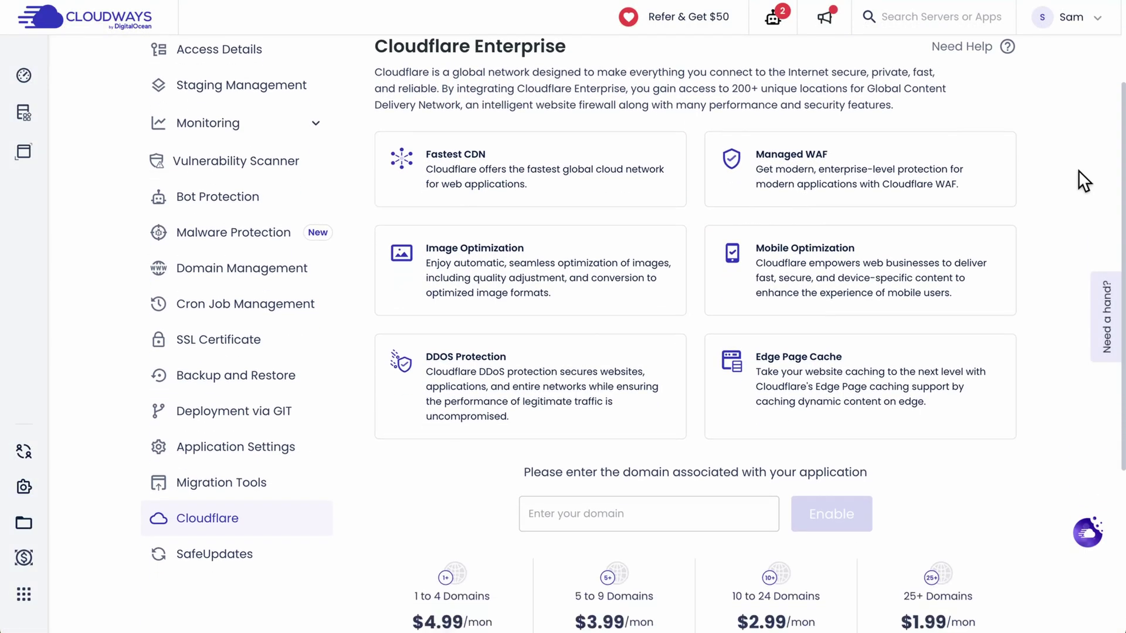